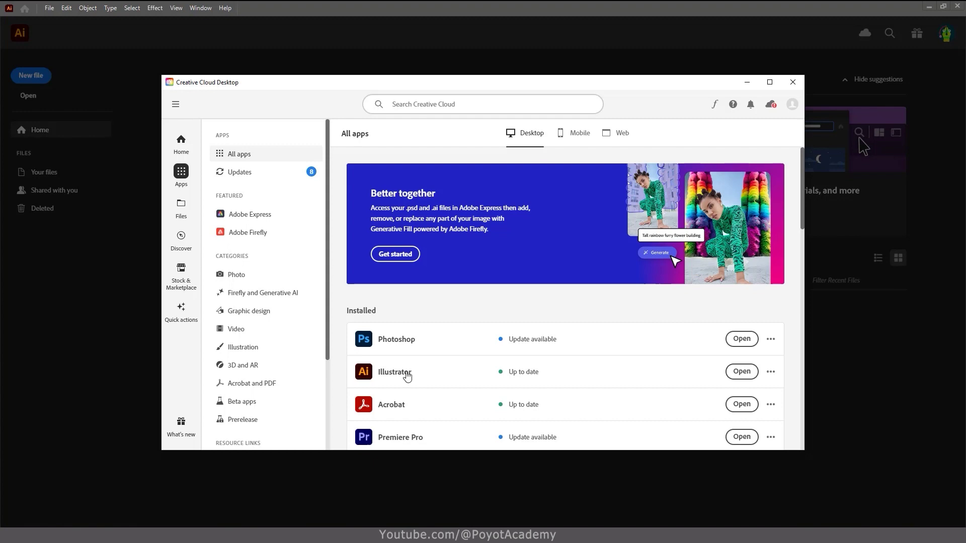
Launch Illustrator from Creative Cloud Desktop's Installed list, glancing at and closing its extra options.
left_click(741, 371)
left_click(770, 372)
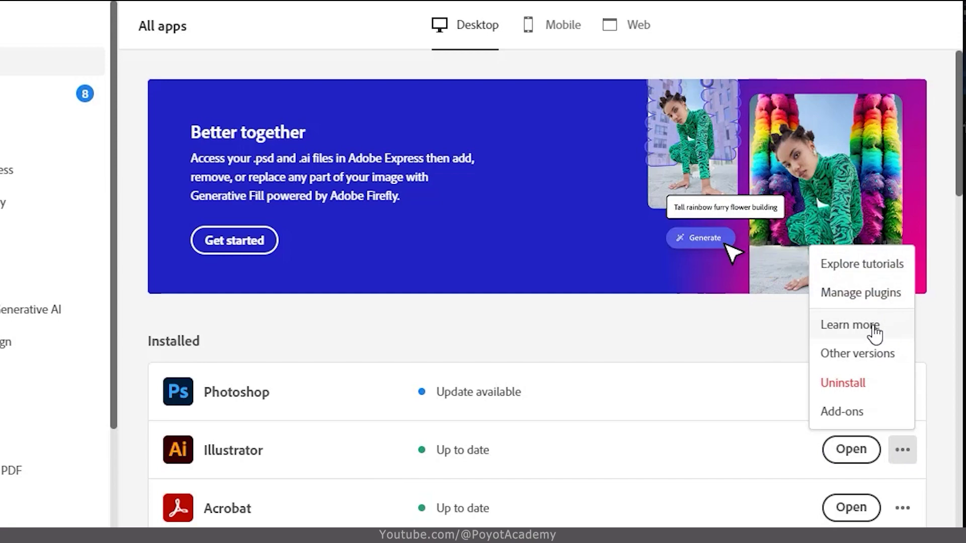
left_click(874, 328)
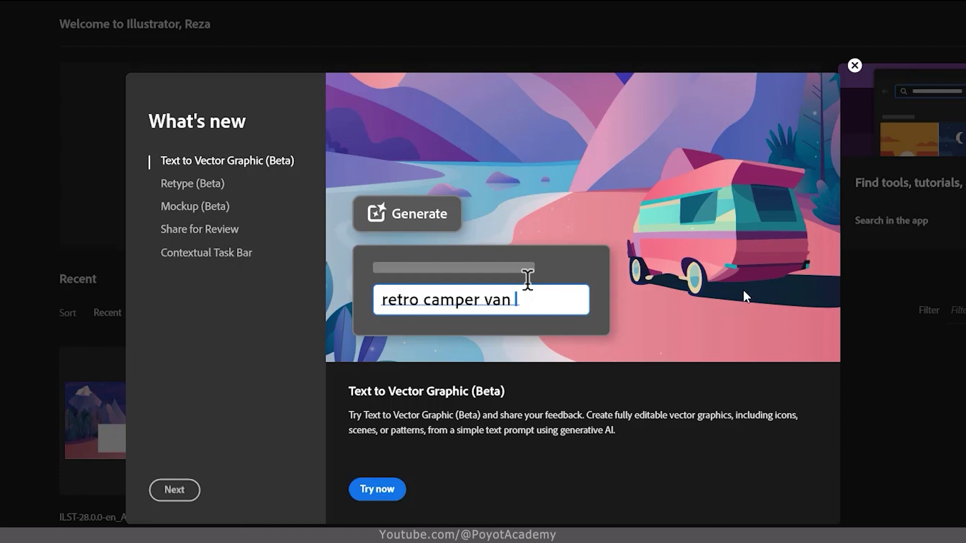
Browse the Retype, Mockup and Share for Review introductions, then try Text to Vector Graphic on the sample.
left_click(182, 190)
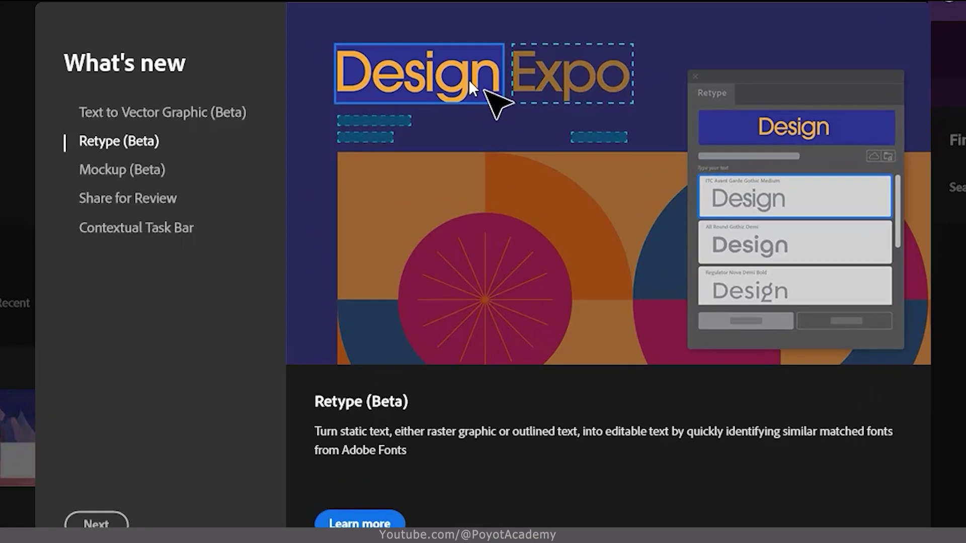
left_click(118, 171)
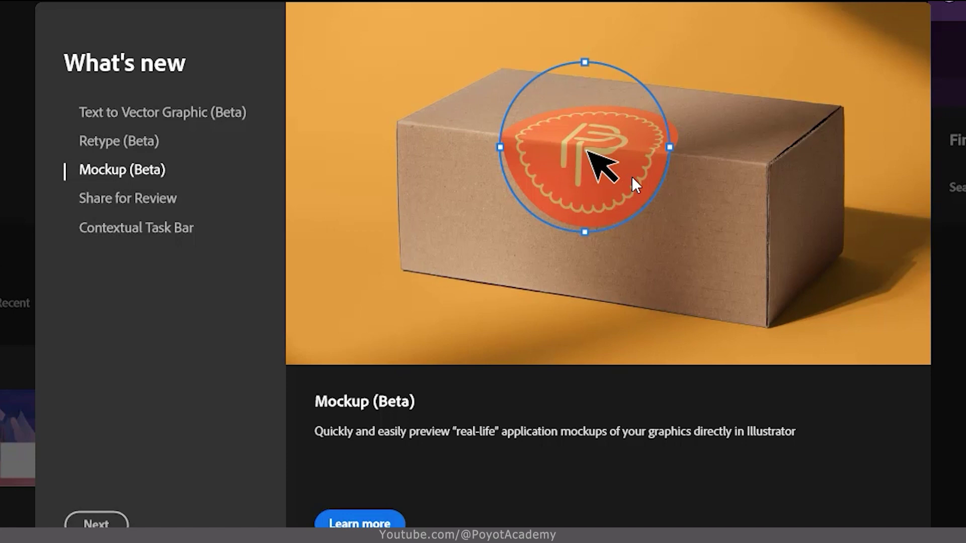
left_click(131, 206)
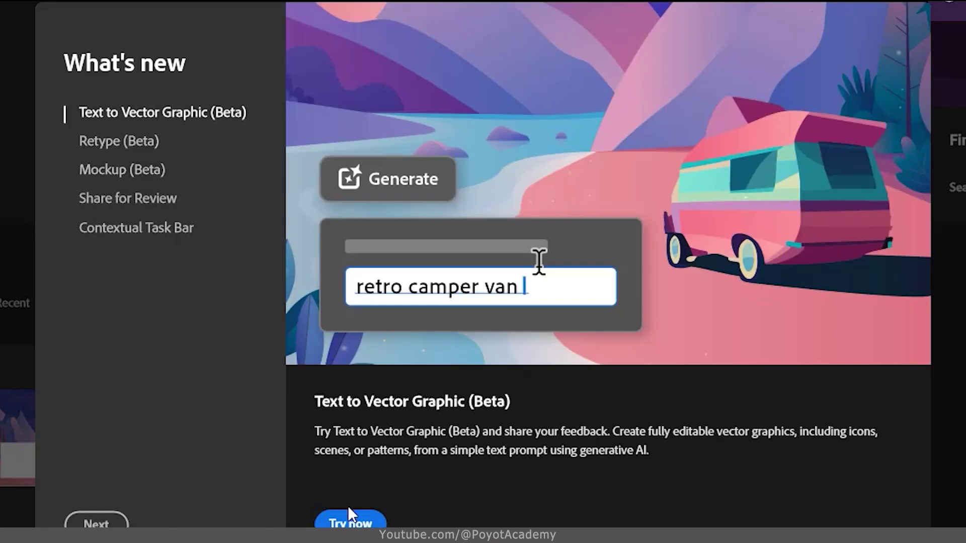
left_click(368, 513)
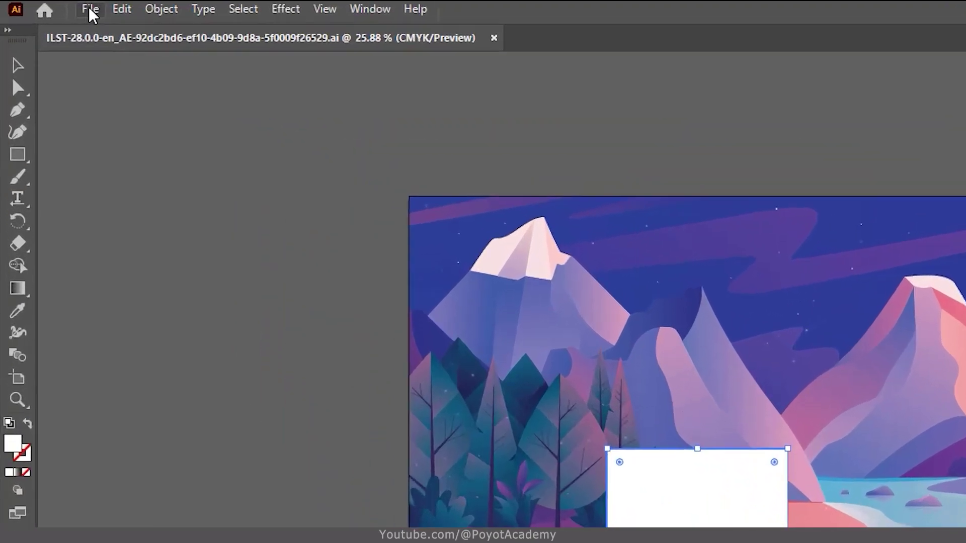
Create a new Web 1920 x 1080 document and set the fill to none.
left_click(49, 9)
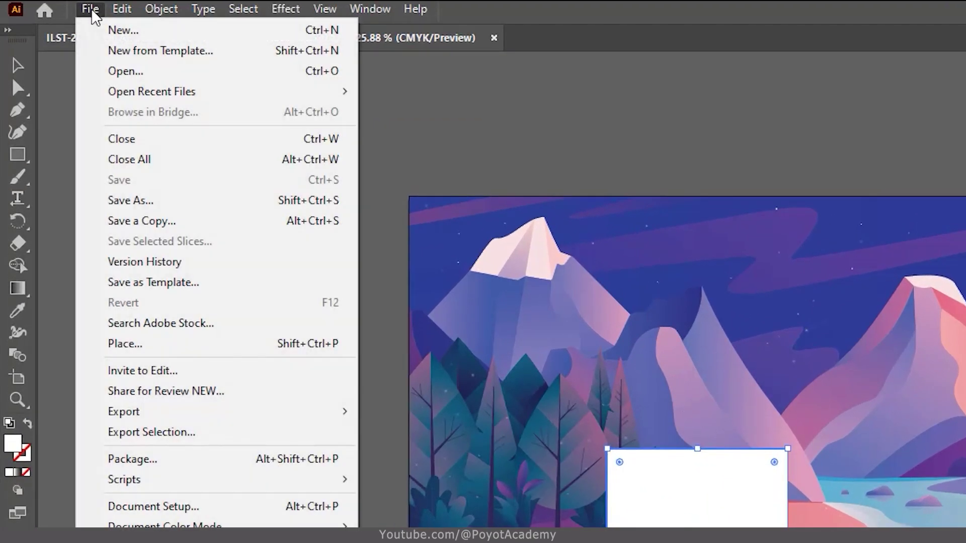
left_click(97, 32)
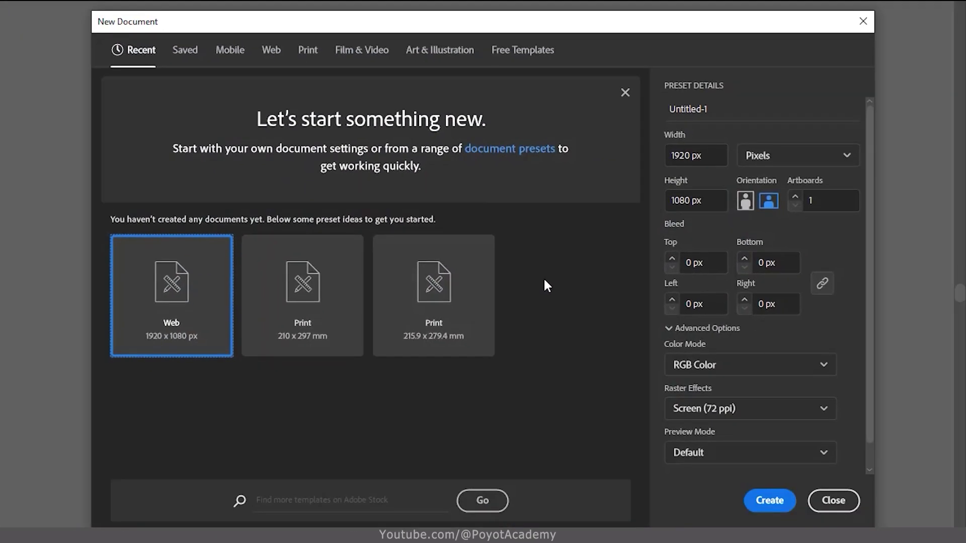
left_click(769, 500)
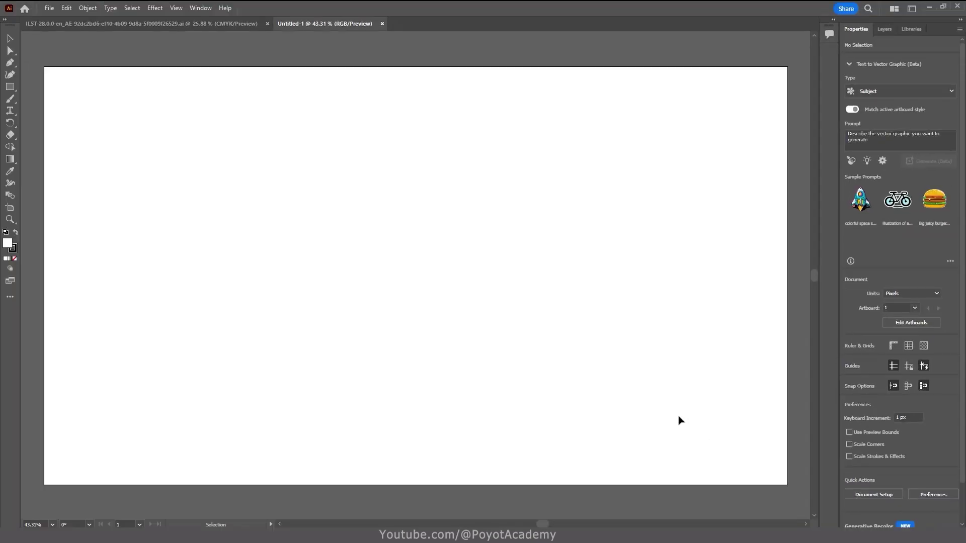
key("slash")
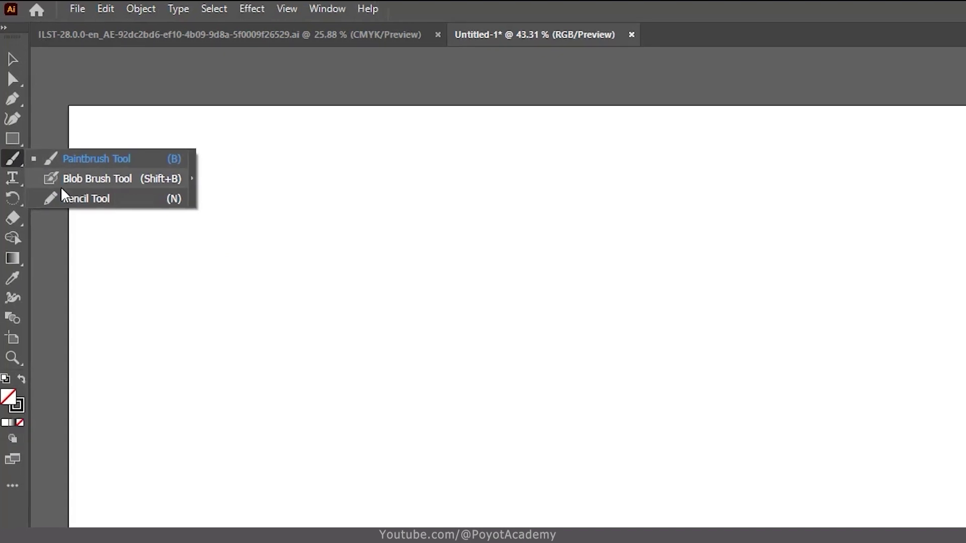
Draw a wavy freehand Pencil path across the blank artboard.
left_click_drag(14, 150, 68, 182)
mouse_move(187, 351)
left_mouse_down()
mouse_move(271, 275)
mouse_move(457, 320)
mouse_move(502, 192)
mouse_move(567, 267)
mouse_move(533, 386)
mouse_move(477, 402)
left_mouse_up()
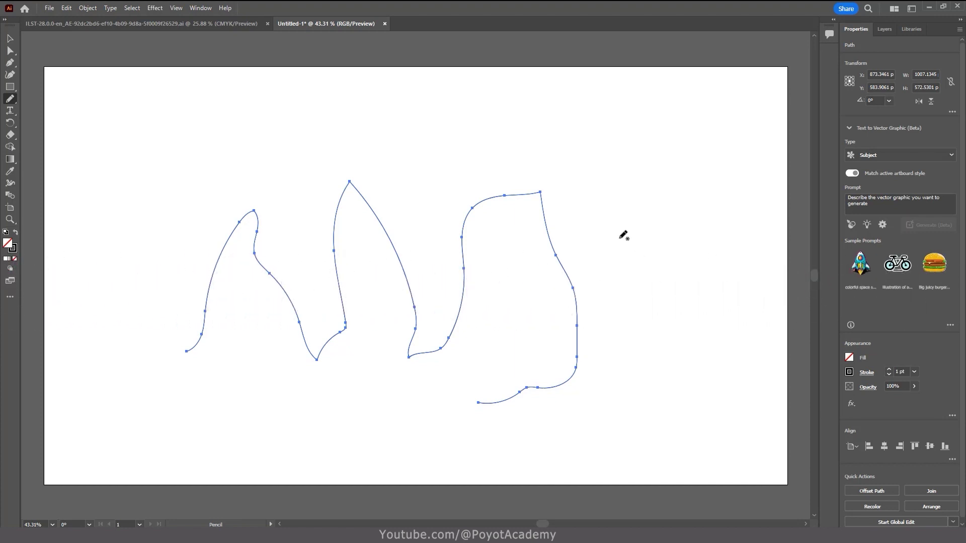
left_click(88, 8)
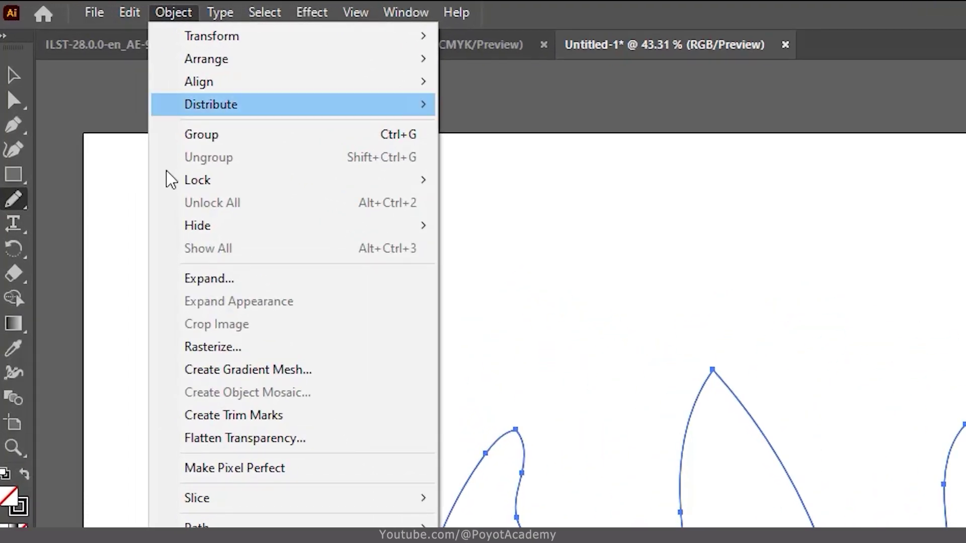
mouse_move(196, 139)
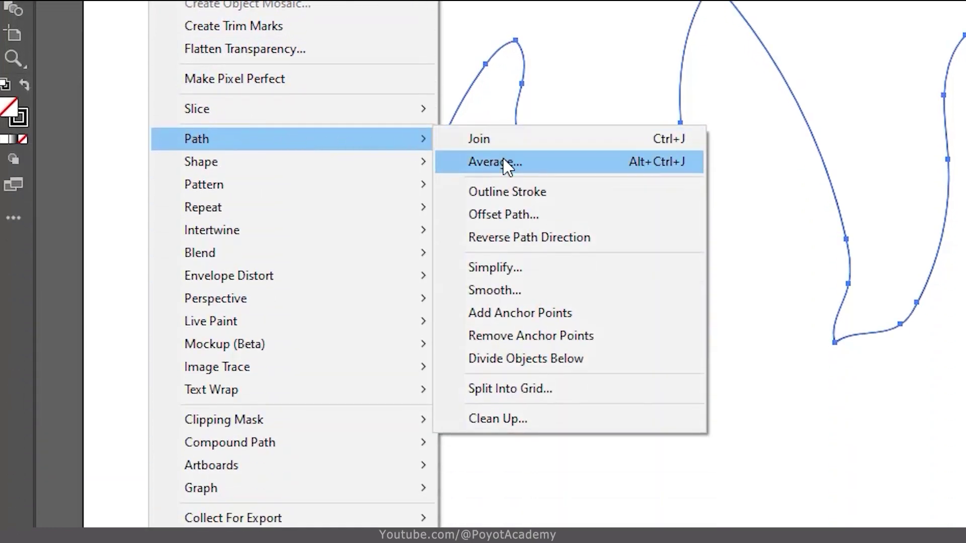
Smooth the freehand path at 100%, then ease it back to about 78%.
left_click(530, 292)
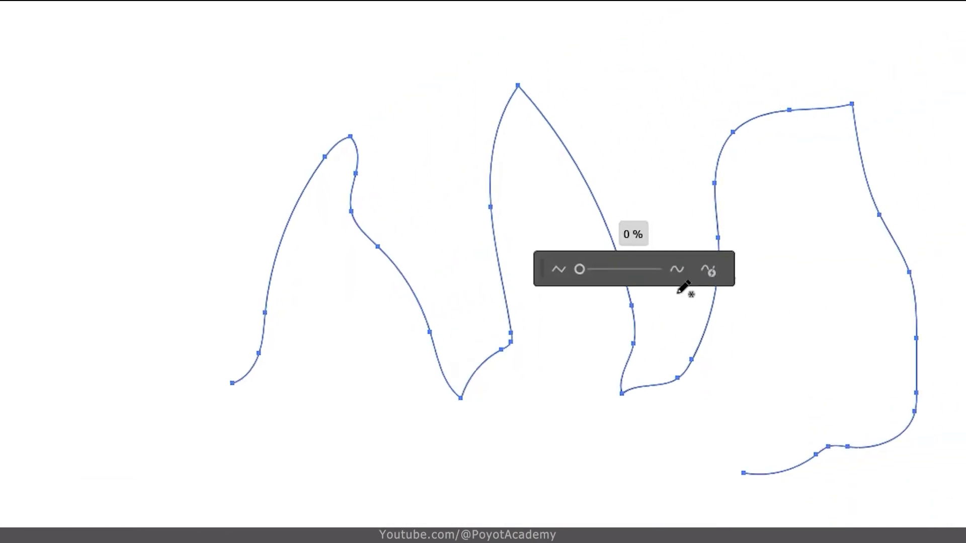
left_click_drag(507, 296, 612, 298)
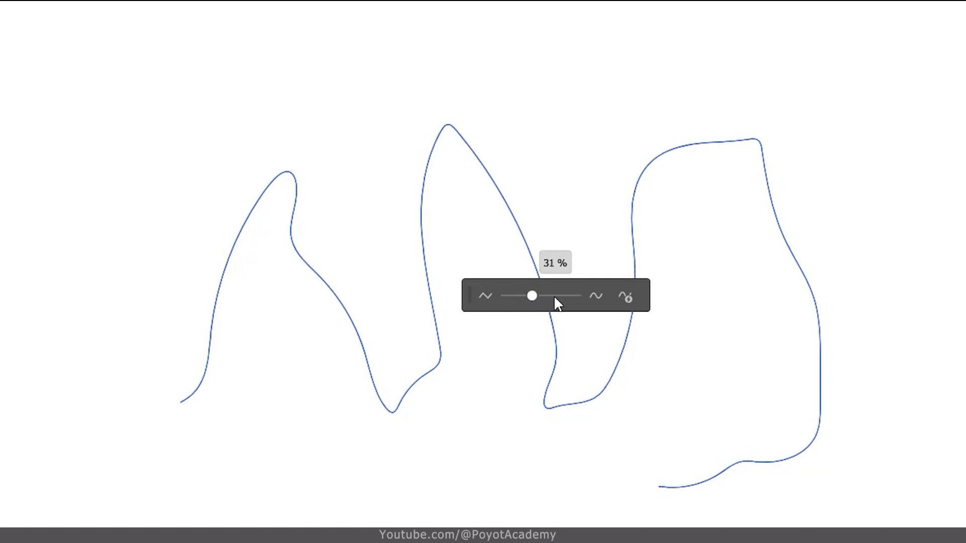
mouse_move(575, 296)
left_mouse_down()
mouse_move(595, 295)
mouse_move(545, 302)
mouse_move(566, 297)
left_mouse_up()
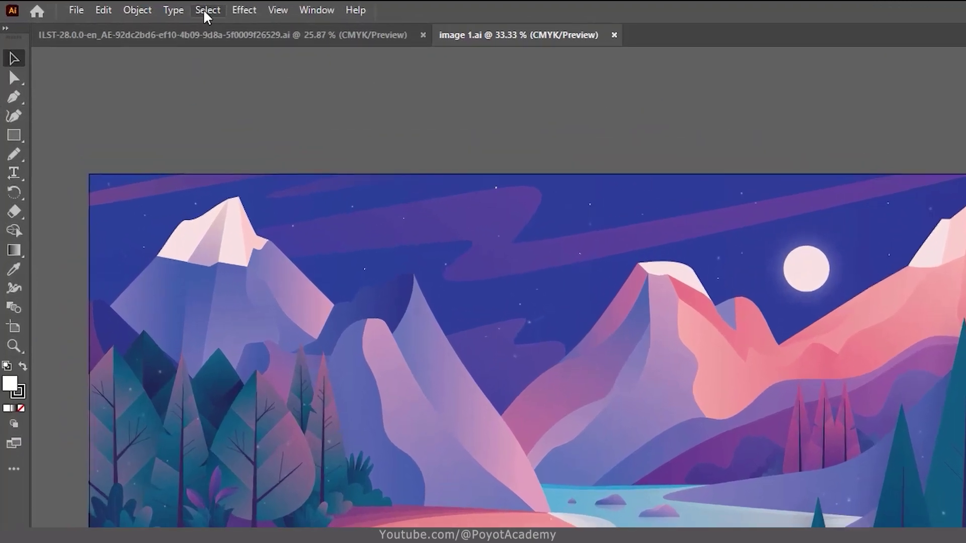
Select all the landscape artwork and bring up Edit Colors > Generative Recolor.
left_click(130, 10)
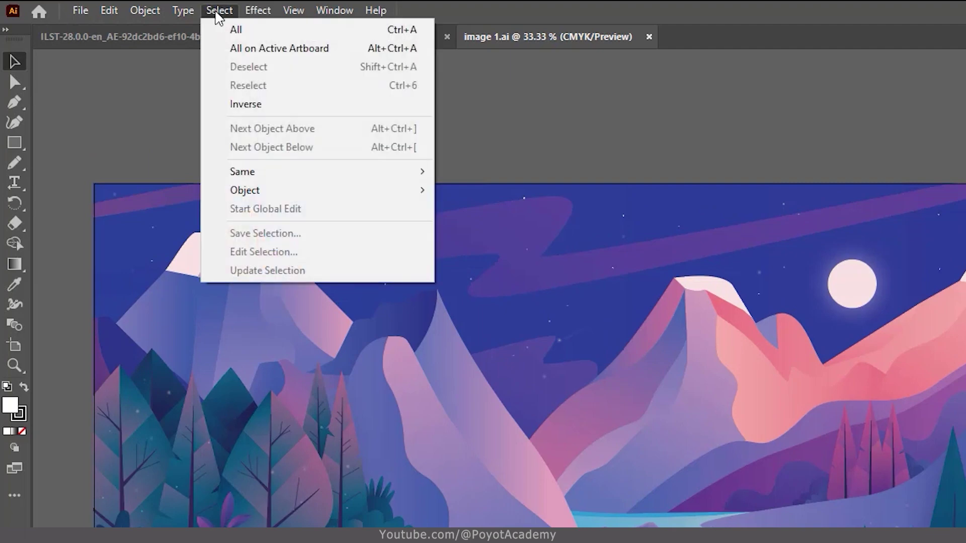
left_click(234, 33)
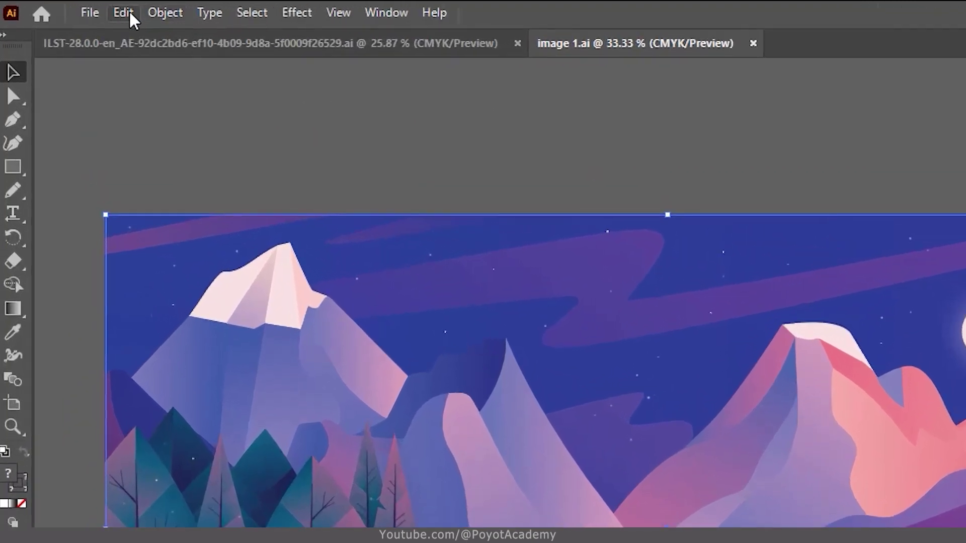
left_click(129, 14)
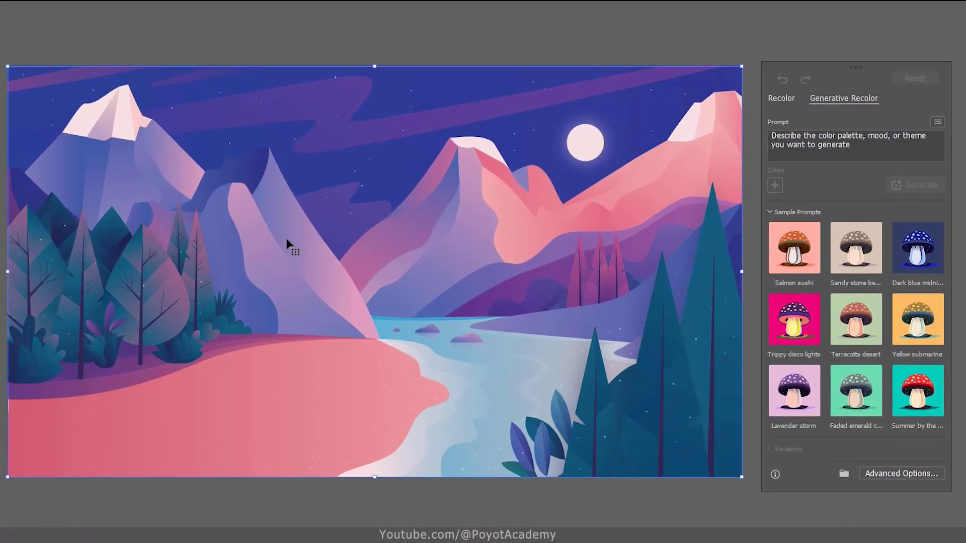
Generate Yellow submarine palettes and apply the first variation to the landscape.
left_click(915, 320)
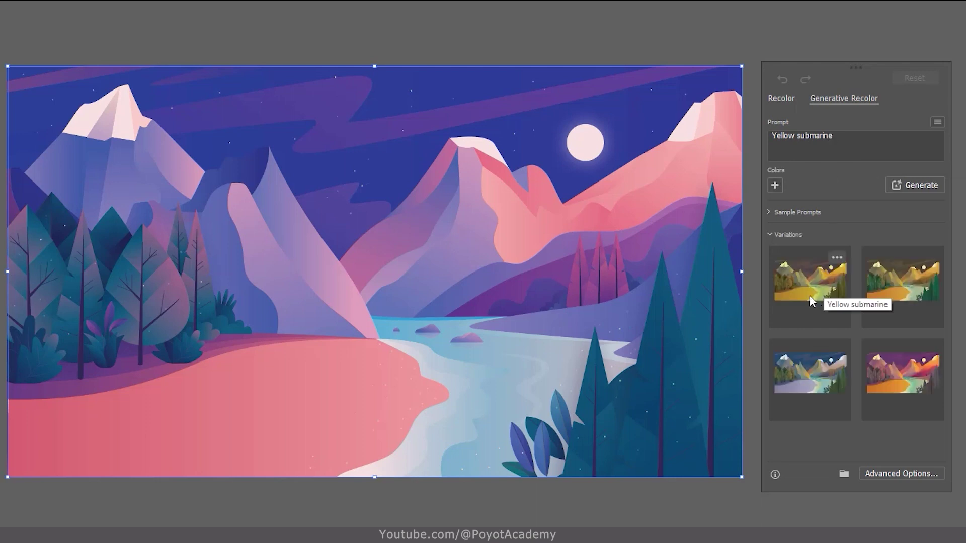
mouse_move(809, 281)
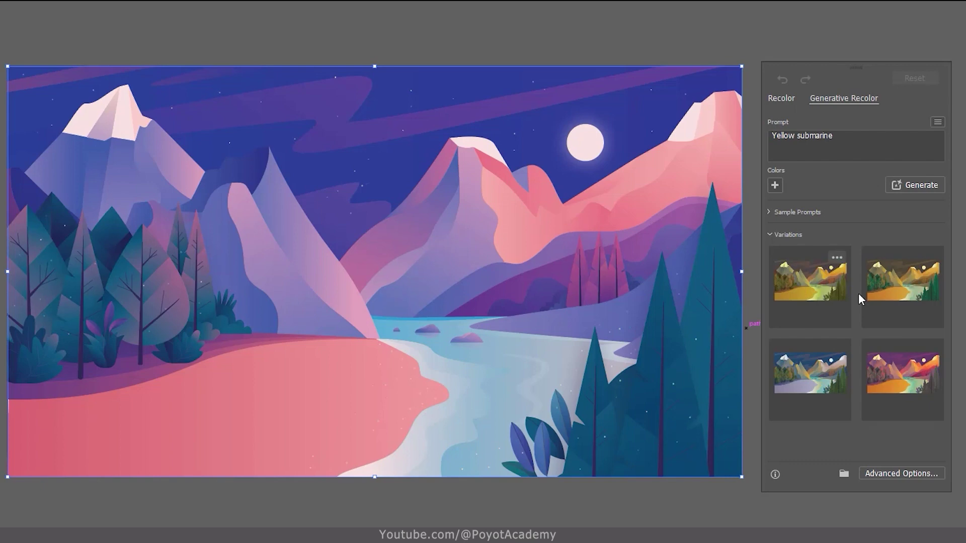
left_click(803, 272)
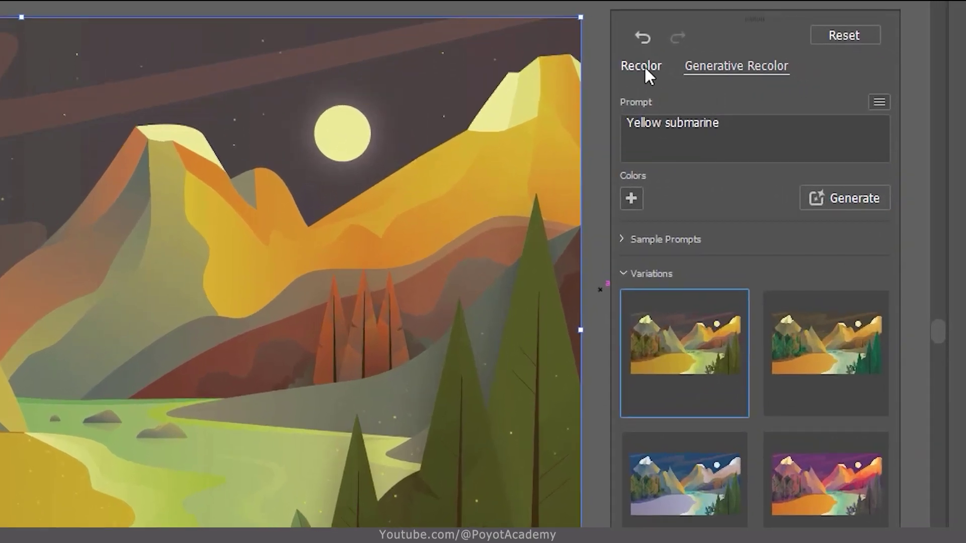
Rotate the Recolor colour wheel to pink and purple hues, then return to Generative Recolor.
left_click(781, 100)
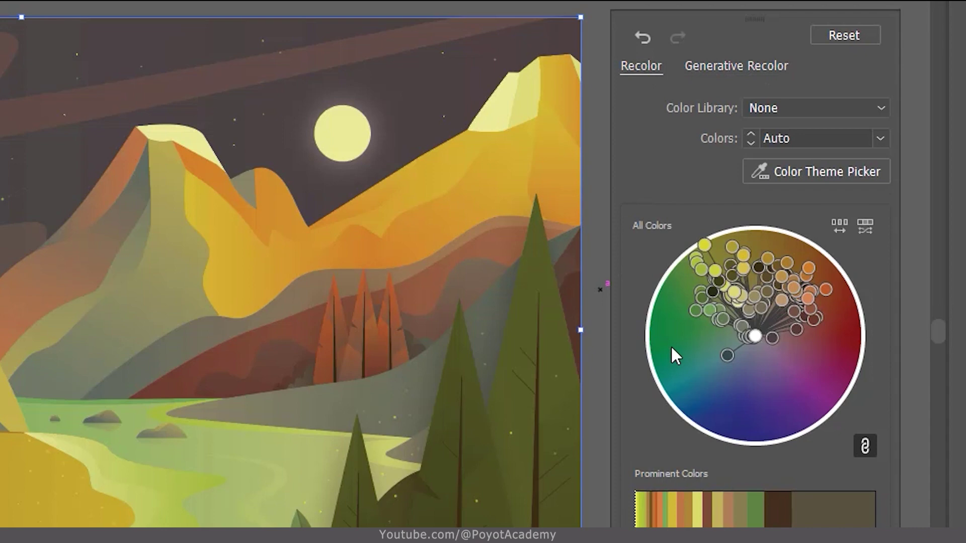
mouse_move(770, 338)
left_mouse_down()
mouse_move(770, 364)
mouse_move(750, 385)
left_mouse_up()
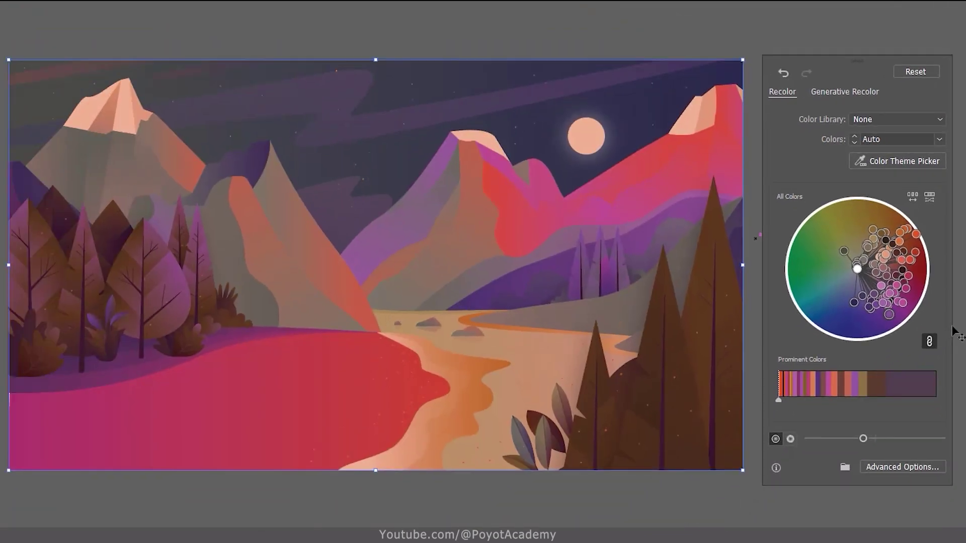
left_click(886, 389)
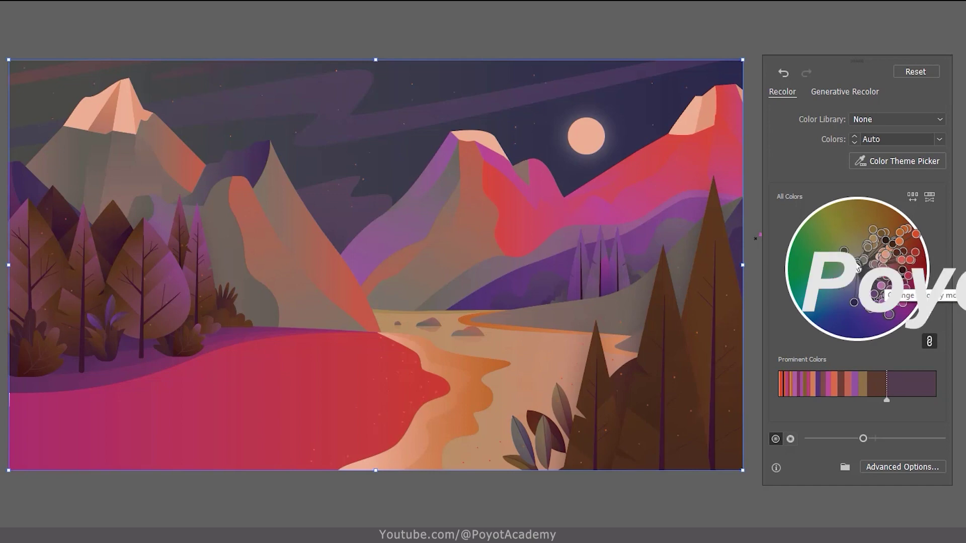
left_click(822, 93)
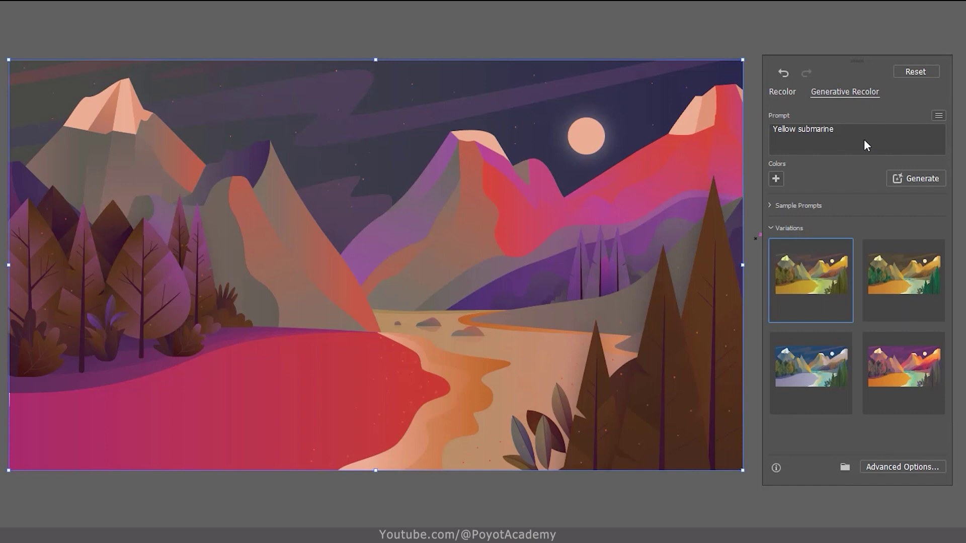
Apply the second yellow, green and teal variation and finish recoloring.
left_click(890, 284)
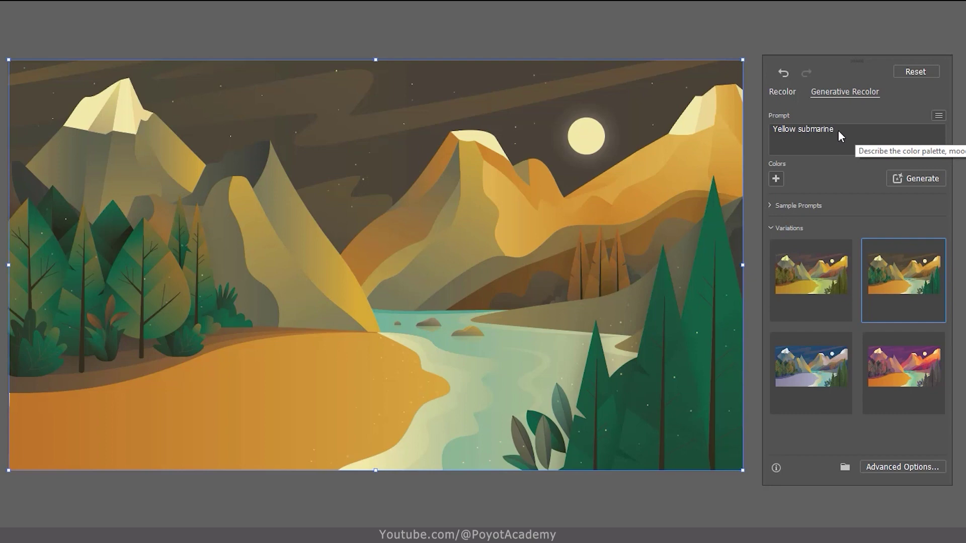
left_click(777, 182)
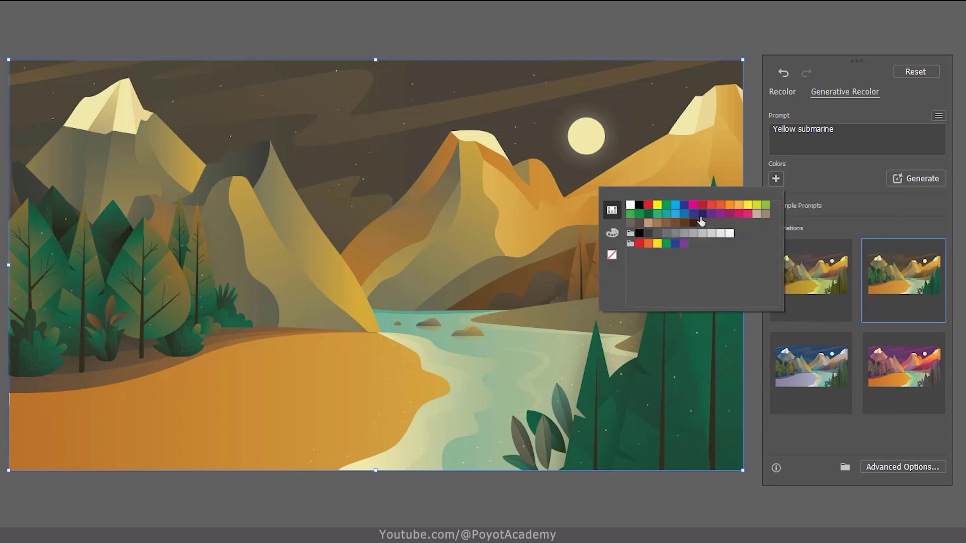
left_click(811, 180)
mouse_move(903, 277)
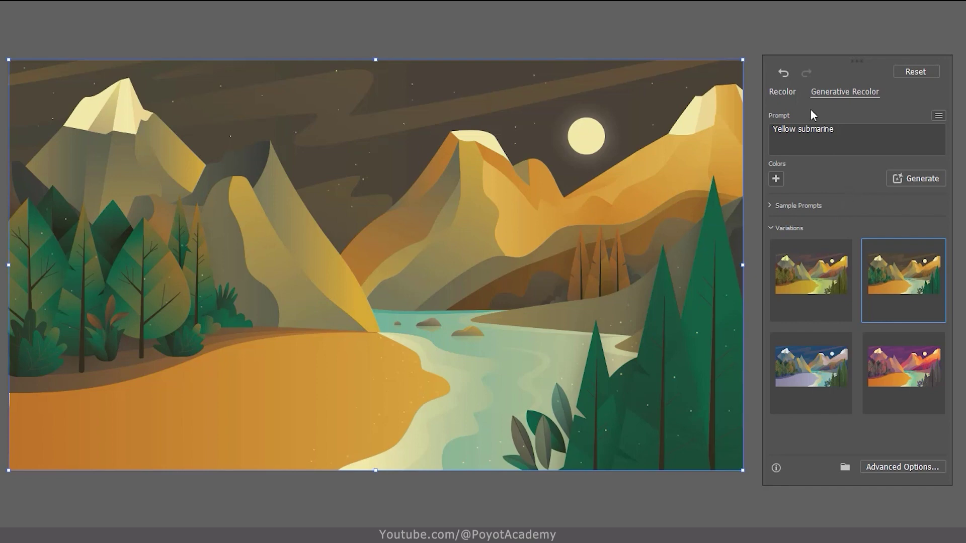
left_click(774, 11)
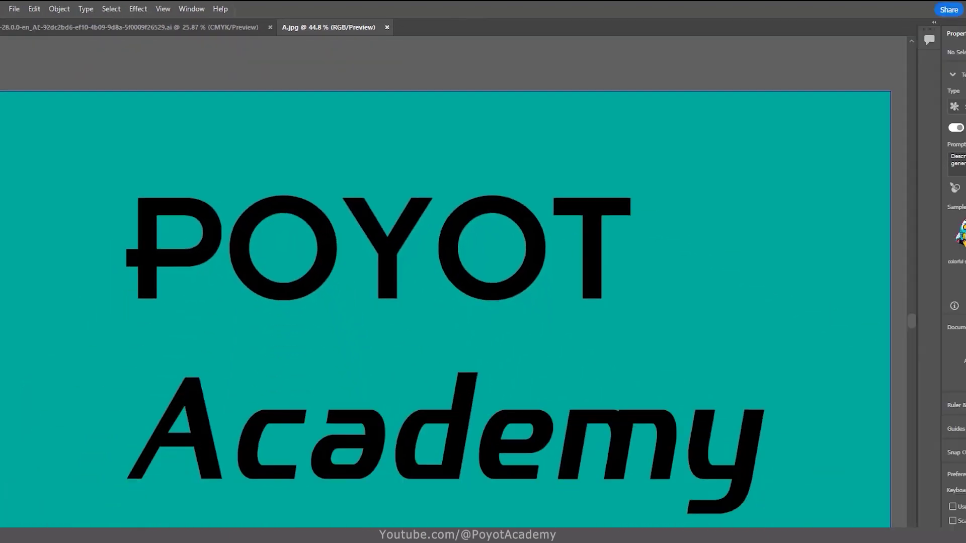
left_click(12, 113)
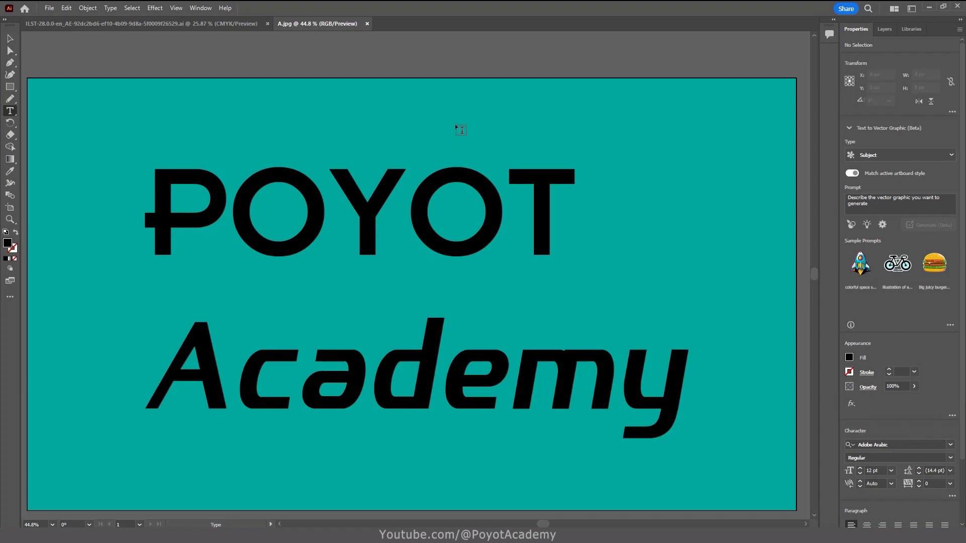
left_click(10, 38)
left_click(378, 139)
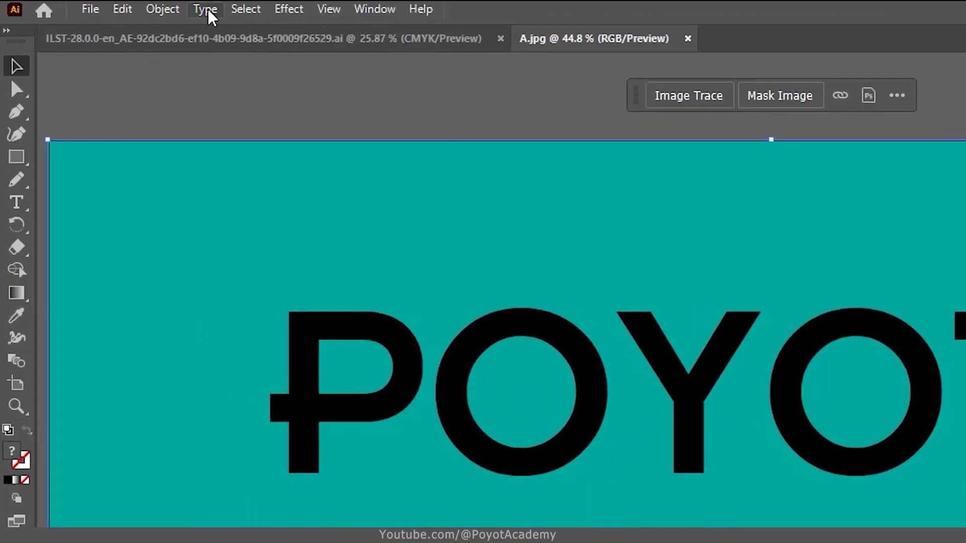
left_click(206, 10)
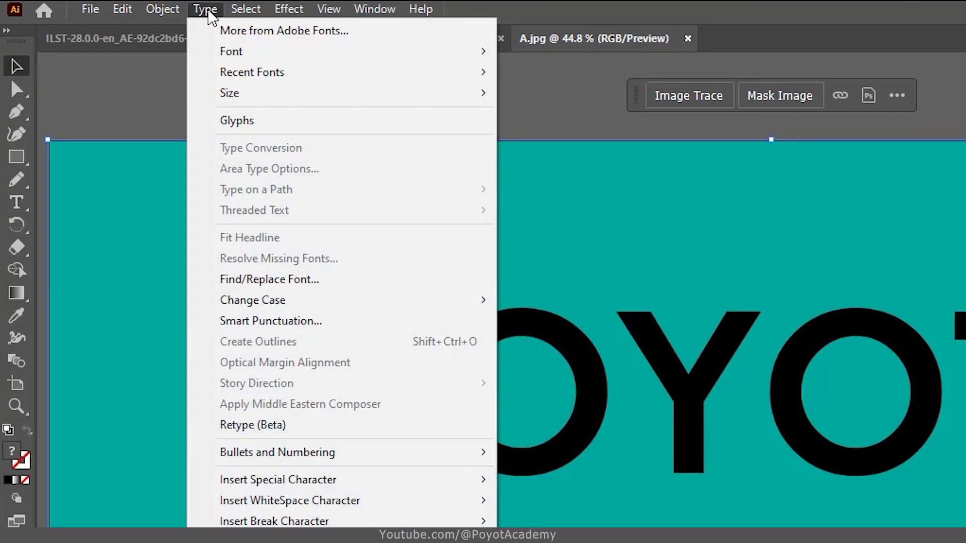
Run Retype (Beta) on A.jpg and view font matches for POYOT and Academy.
left_click(287, 423)
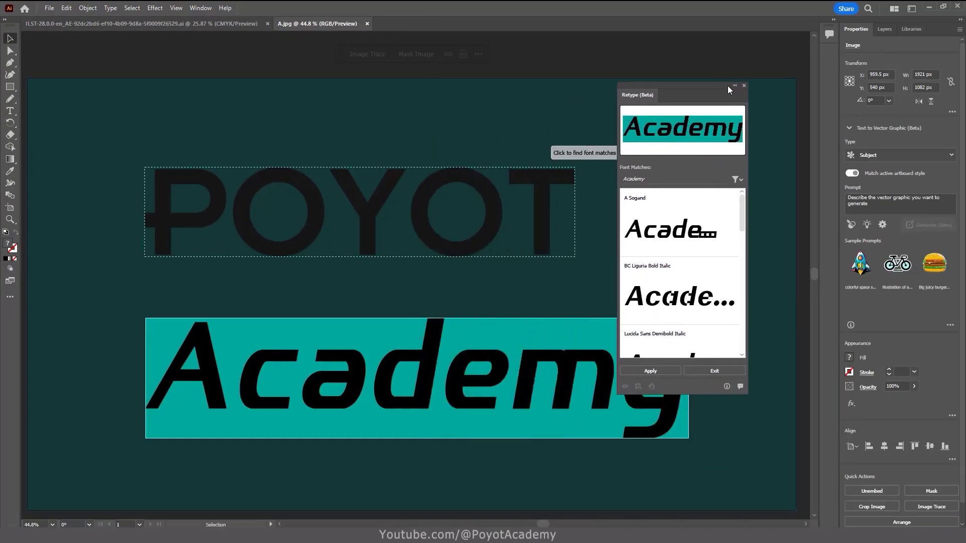
left_click_drag(727, 85, 719, 146)
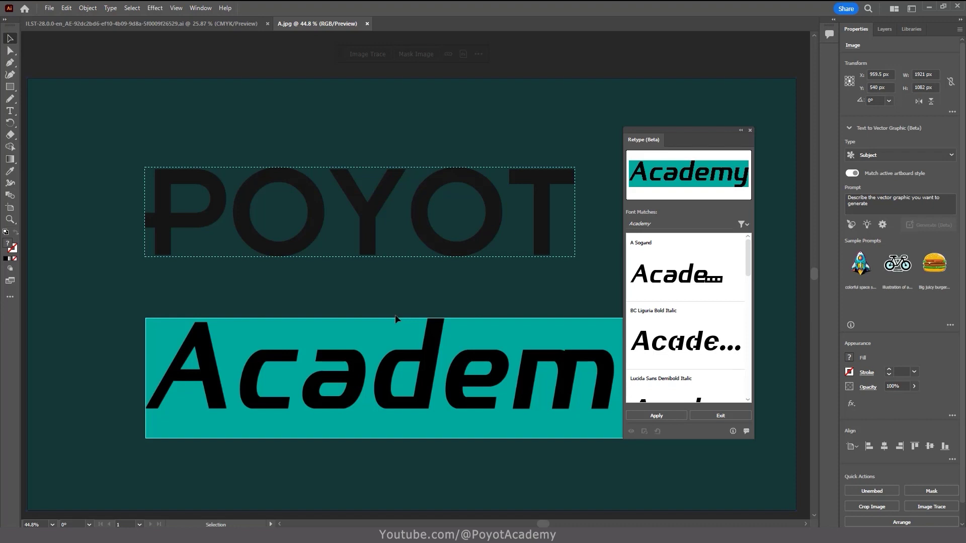
left_click(339, 210)
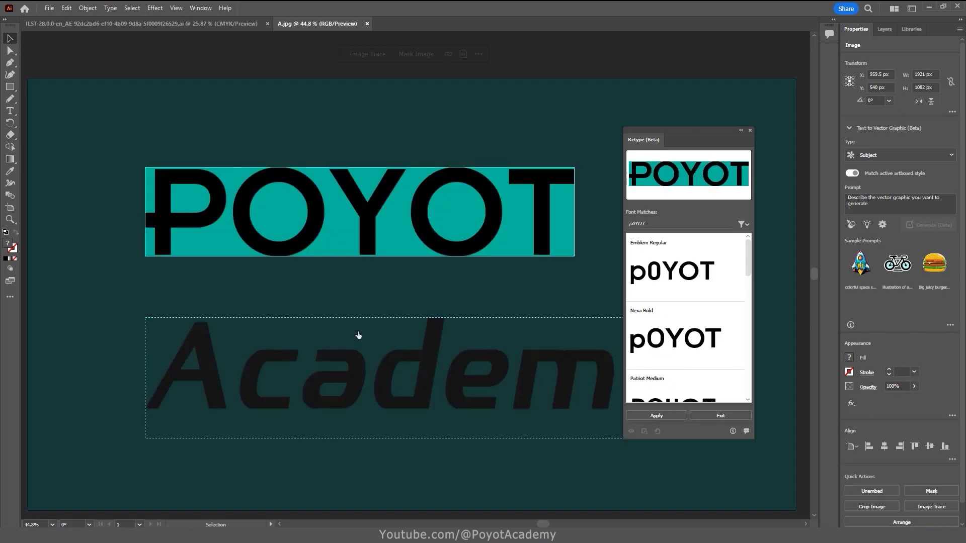
left_click(362, 367)
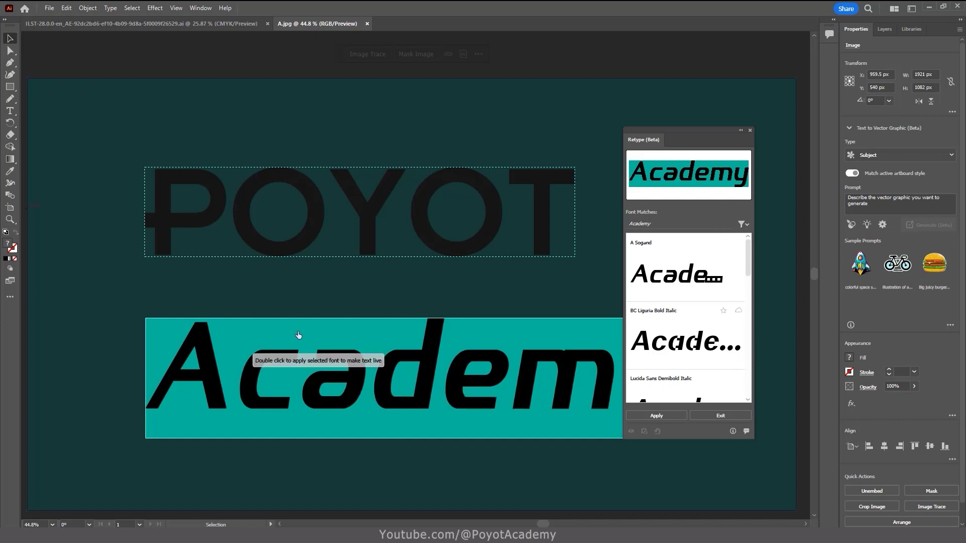
mouse_move(685, 332)
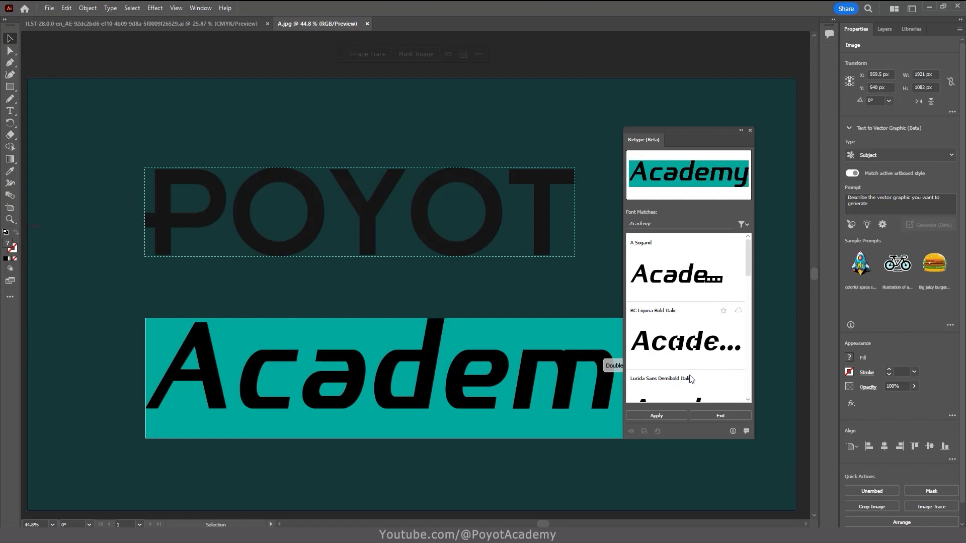
Apply the Swis721 BT Bold Italic Retype match to the Academy lettering, then select all.
mouse_move(747, 260)
left_mouse_down()
mouse_move(744, 290)
mouse_move(750, 258)
left_mouse_up()
left_click(662, 347)
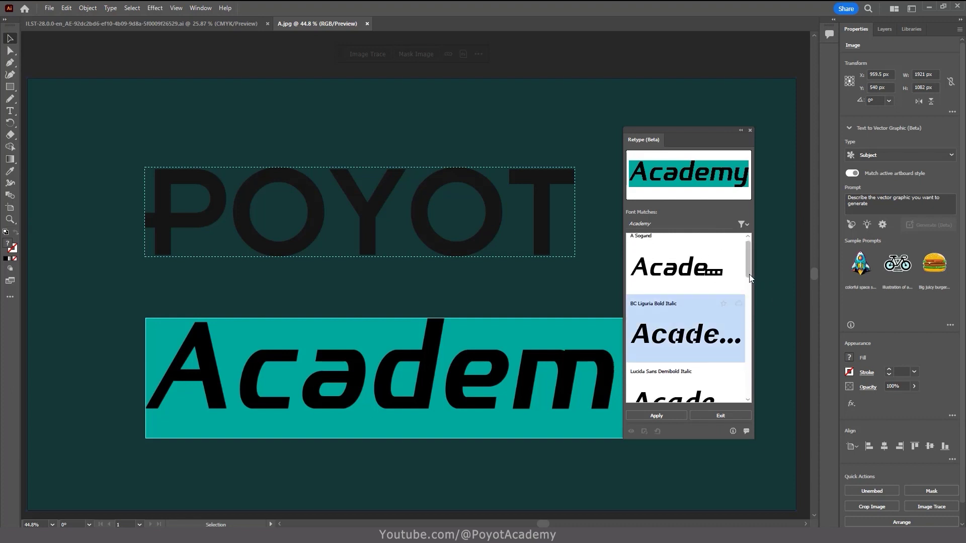
left_click_drag(750, 271, 747, 292)
mouse_move(684, 355)
left_click(677, 366)
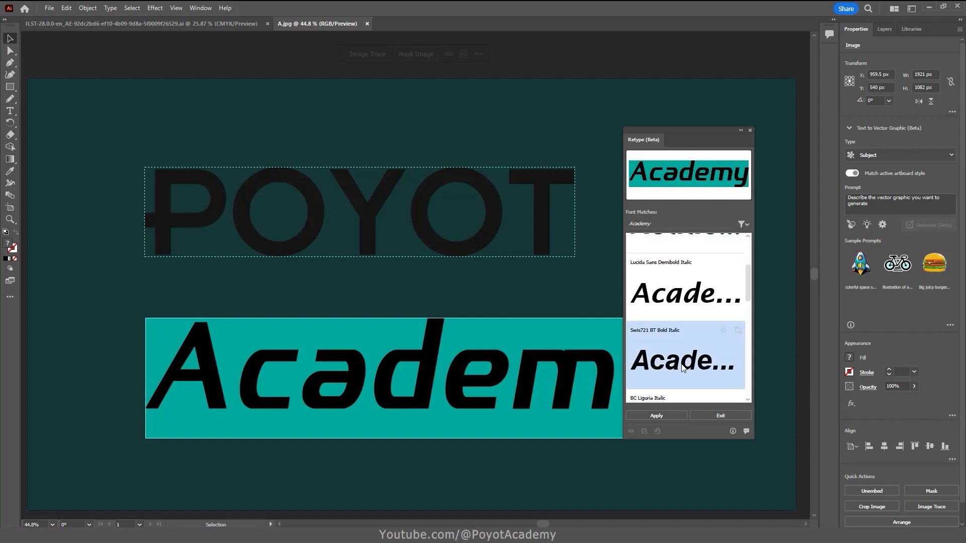
double_click(401, 389)
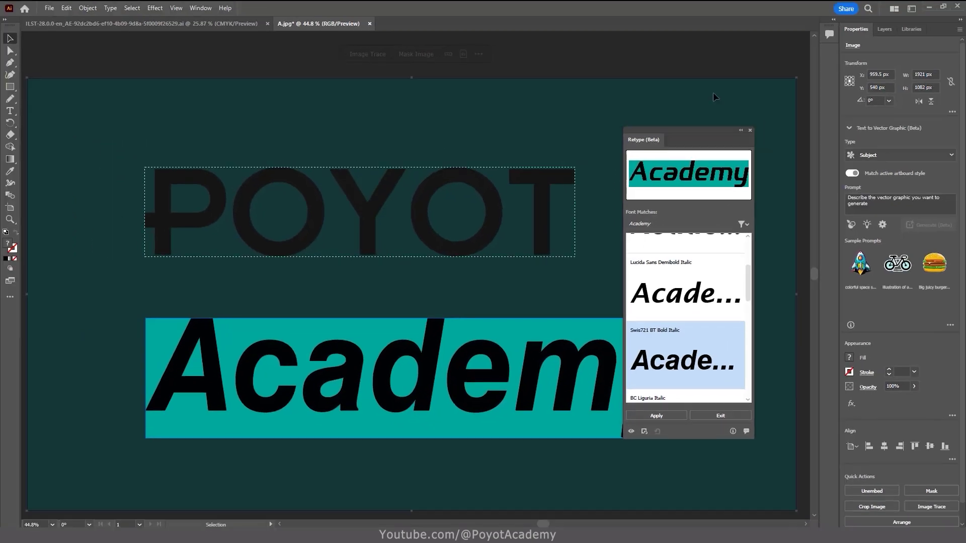
left_click(750, 132)
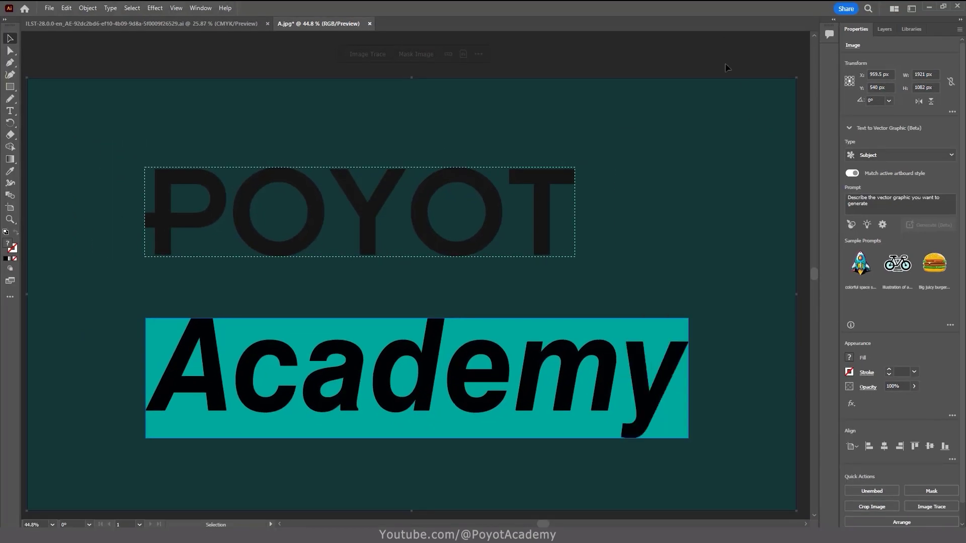
key("ctrl+a")
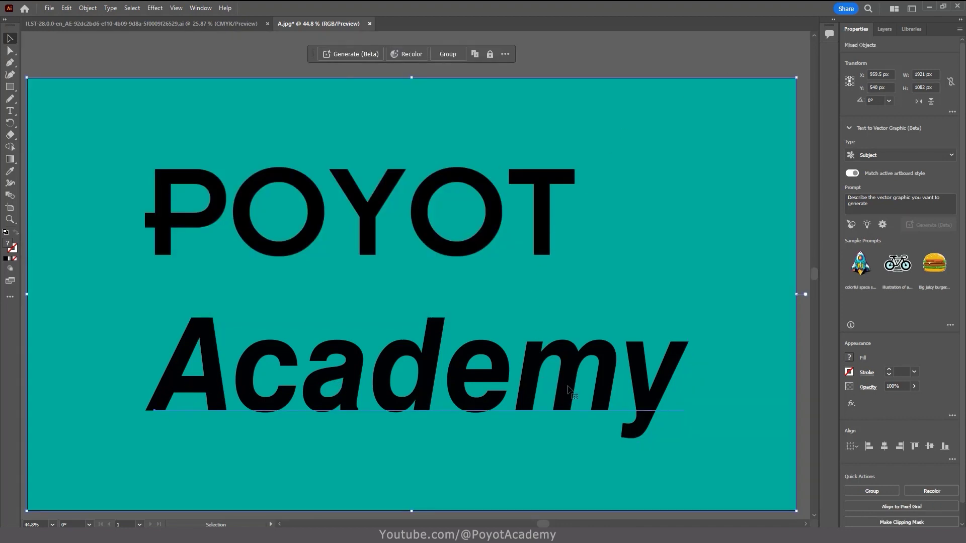
Replace the 'Academy' text with 'Youtube' in the matched Swis721 Bold Italic font.
double_click(626, 380)
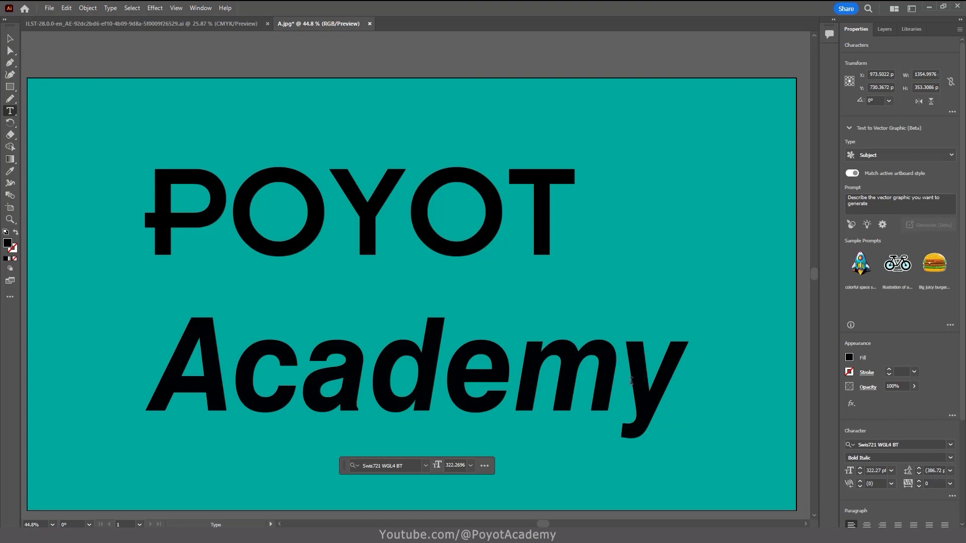
left_click_drag(679, 381, 335, 367)
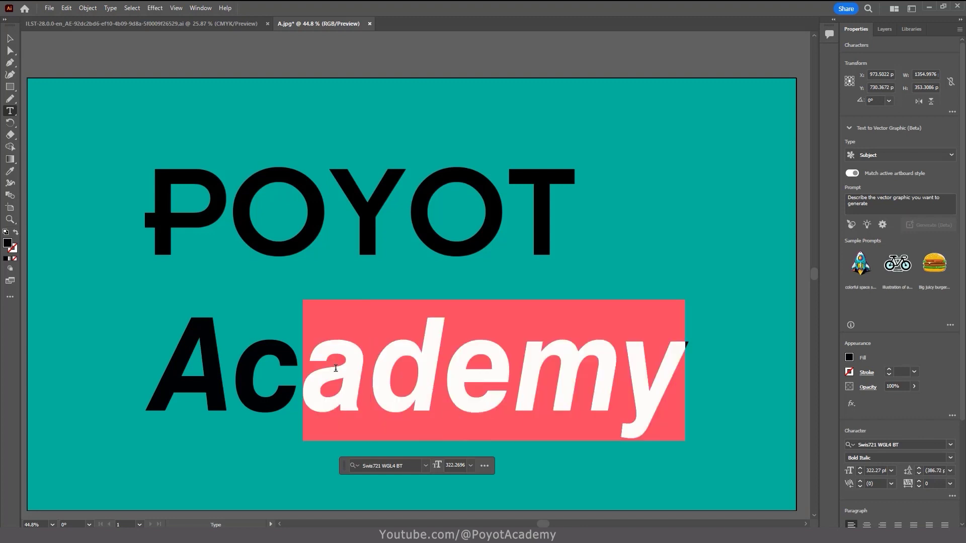
key("BackSpace")
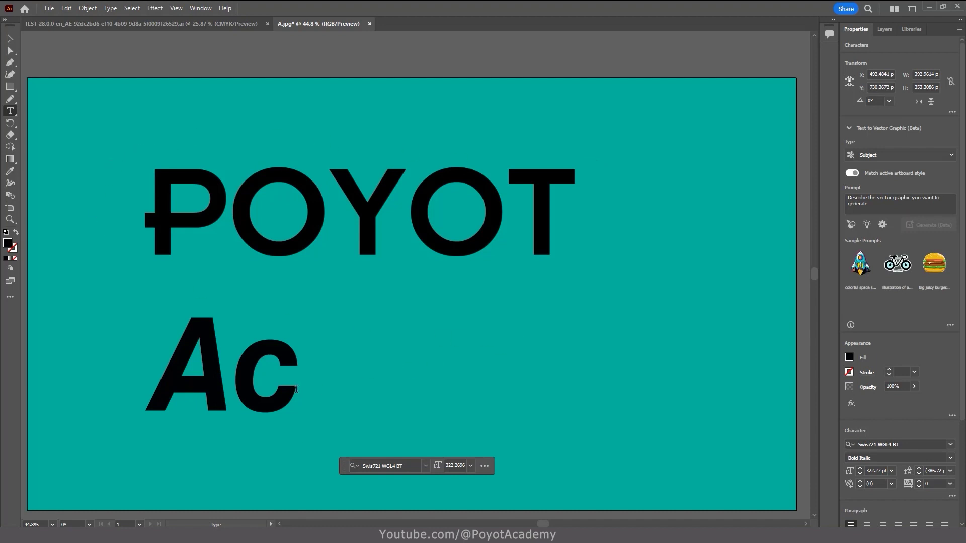
left_click_drag(302, 375, 181, 377)
key("BackSpace")
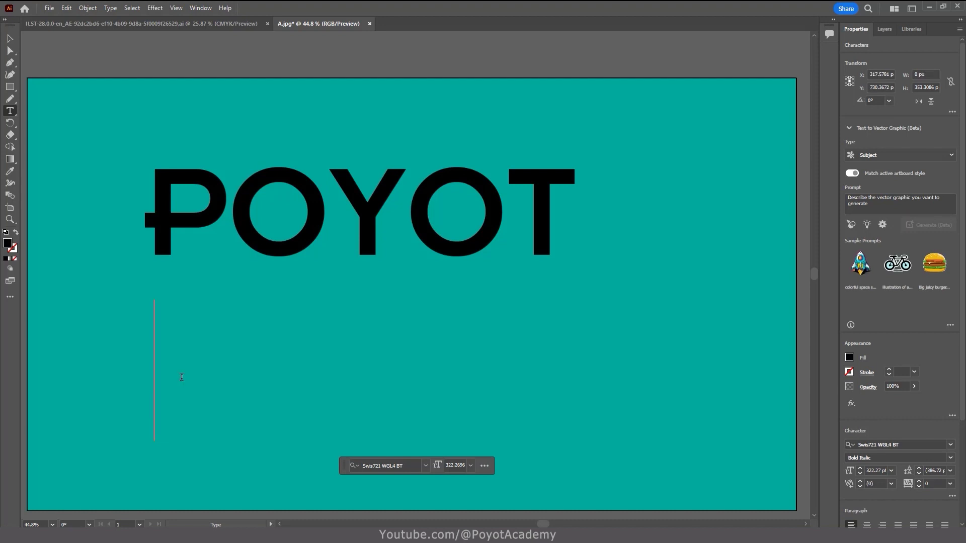
type("You")
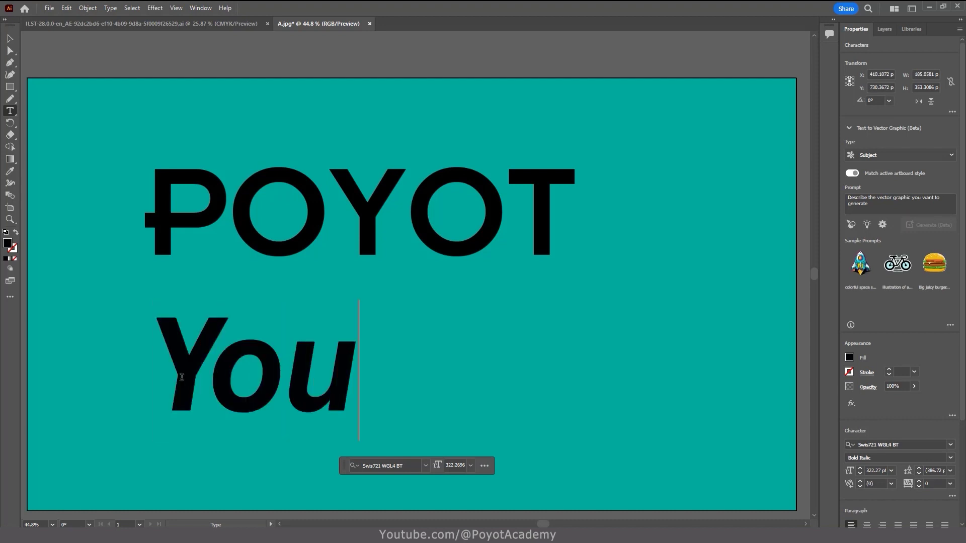
type("tube")
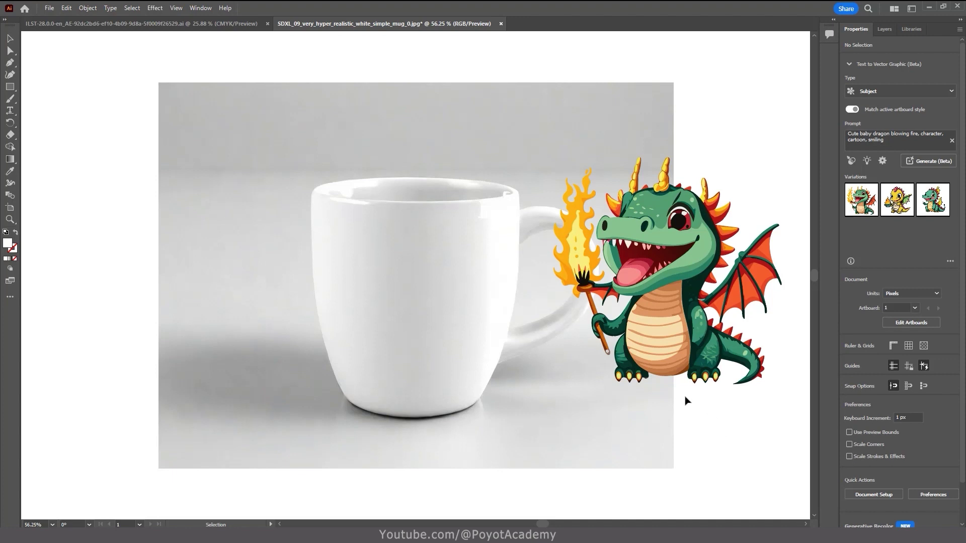
Select the mug photo and dragon, then make a mockup with Object > Mockup (Beta) > Make.
left_click(415, 354)
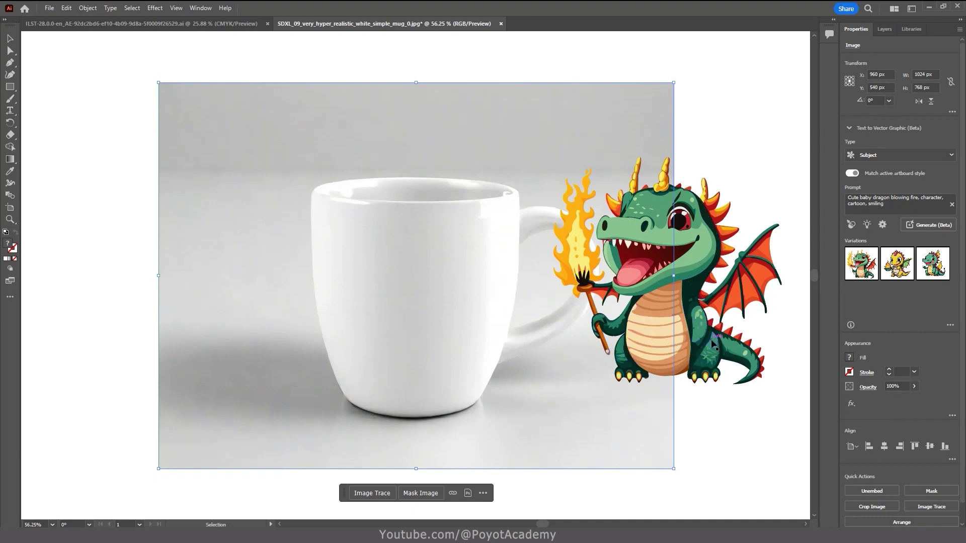
left_click(694, 338, "shift")
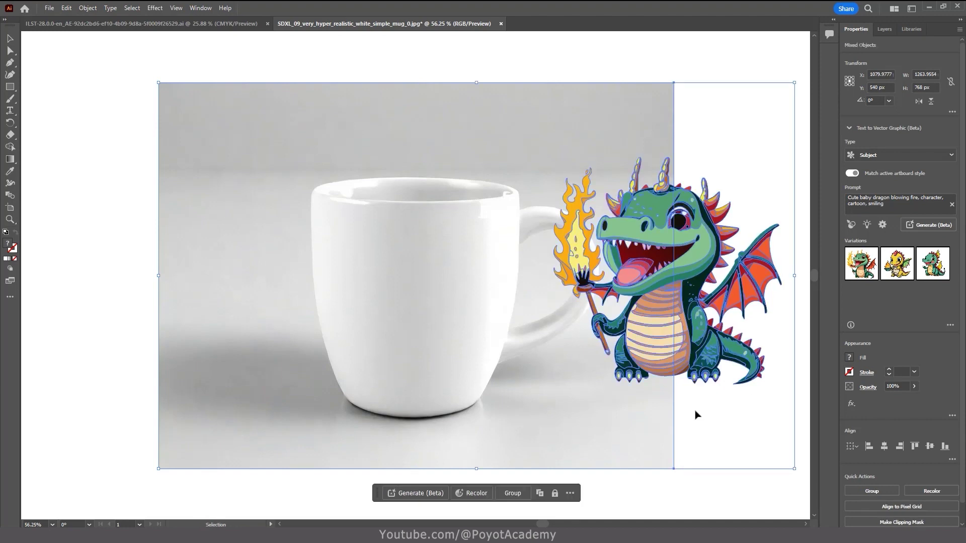
left_click(87, 7)
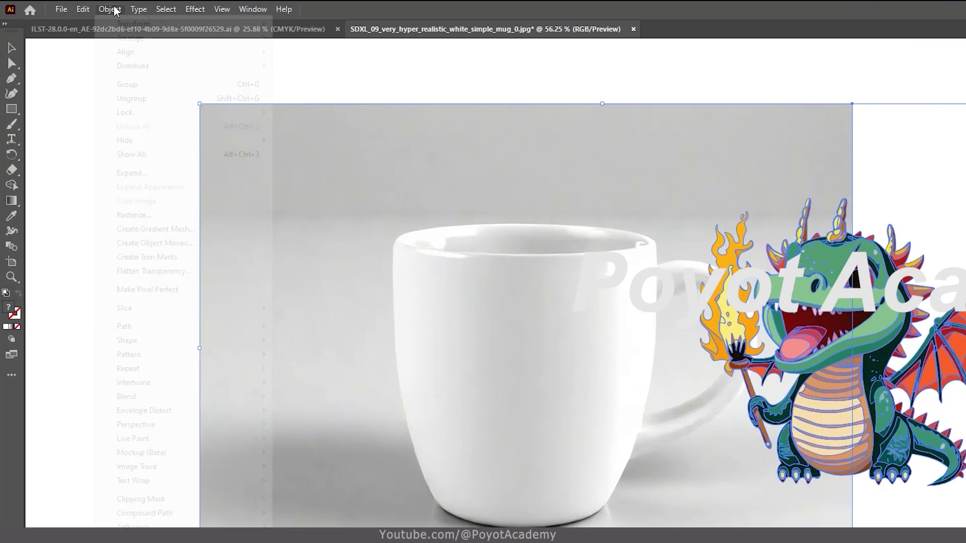
mouse_move(220, 346)
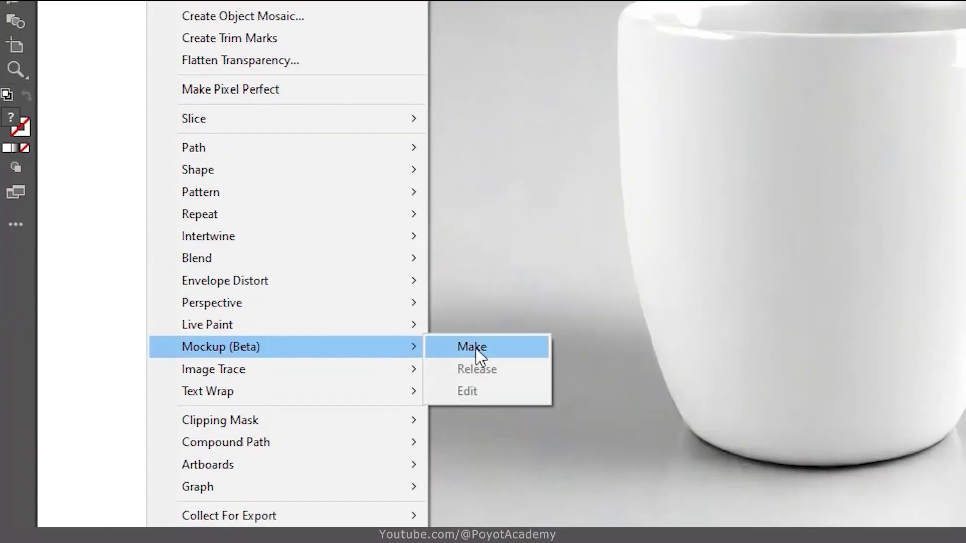
left_click(480, 349)
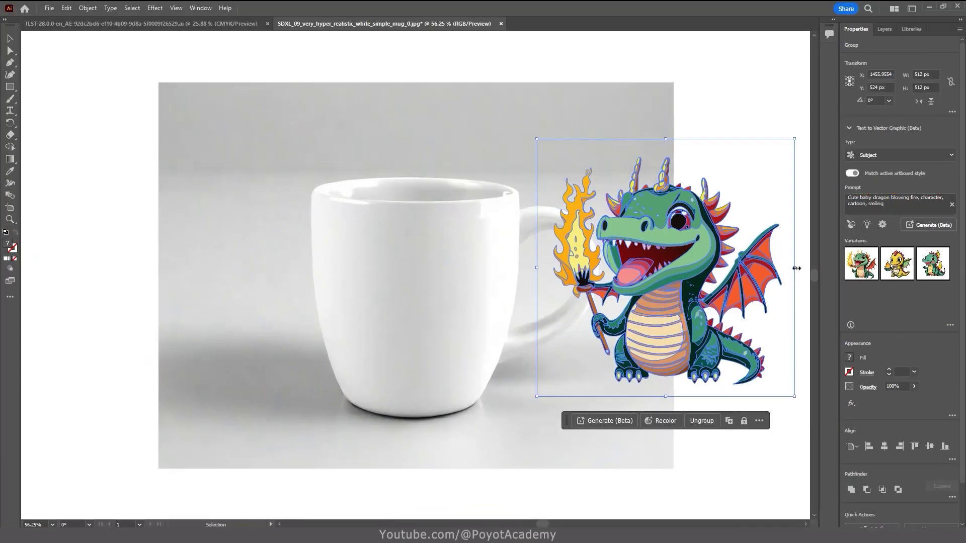
Scale the dragon down and move it onto the front of the mug.
left_click_drag(794, 267, 743, 284)
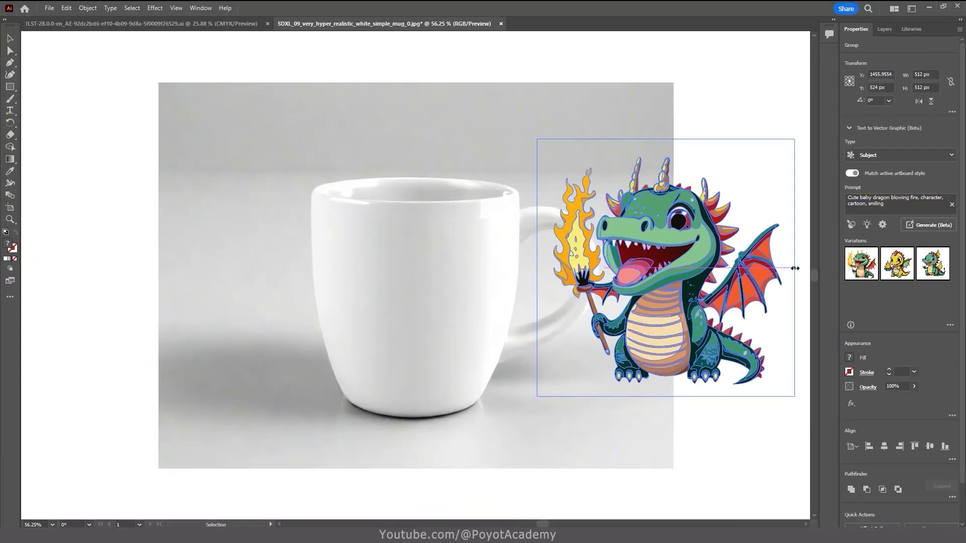
left_click_drag(742, 284, 719, 288)
mouse_move(593, 315)
left_mouse_down()
mouse_move(428, 338)
mouse_move(514, 334)
mouse_move(356, 330)
mouse_move(413, 320)
left_mouse_up()
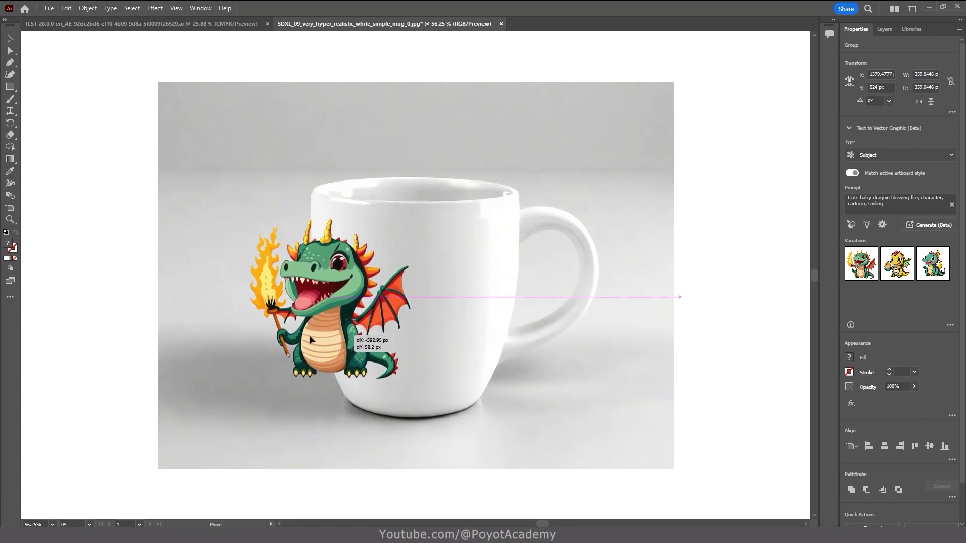
left_click_drag(413, 320, 414, 320)
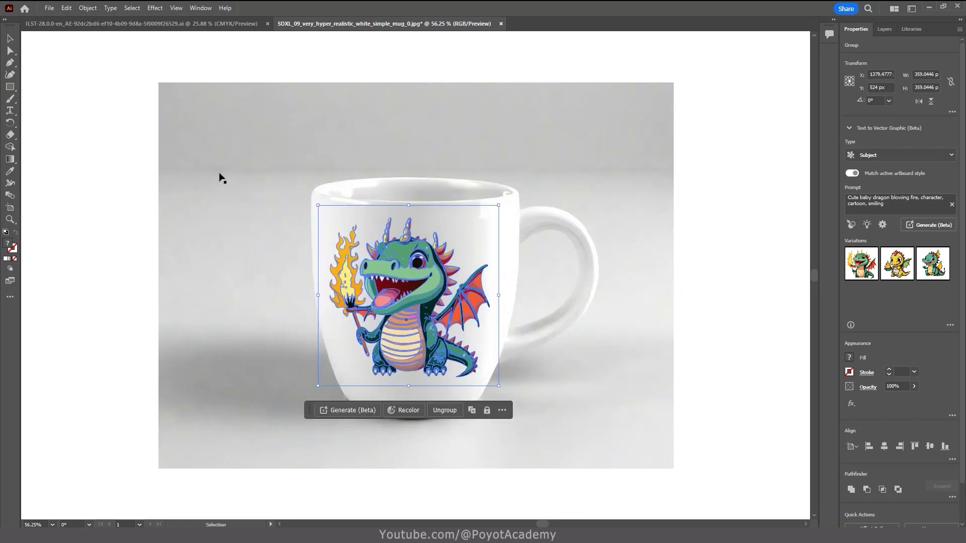
left_click(619, 397, "shift")
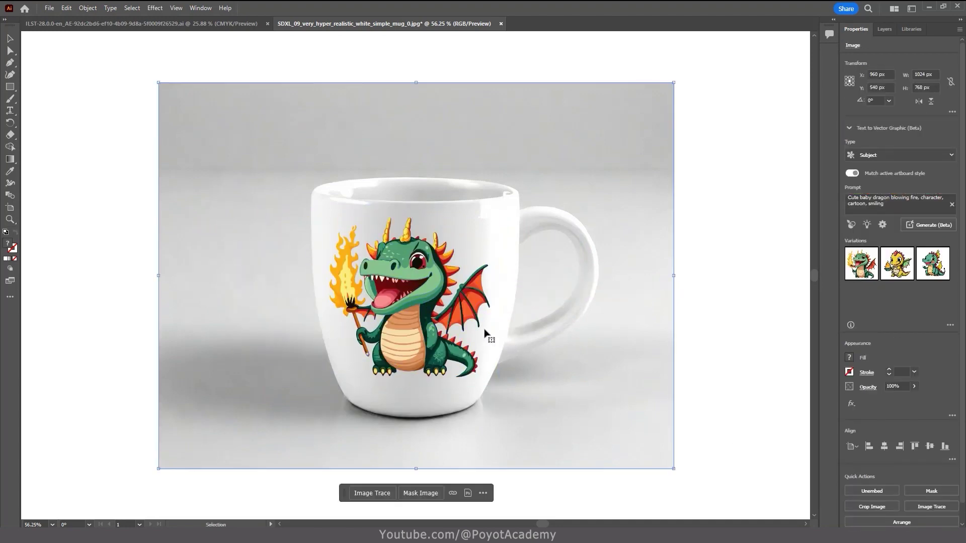
left_click(88, 8)
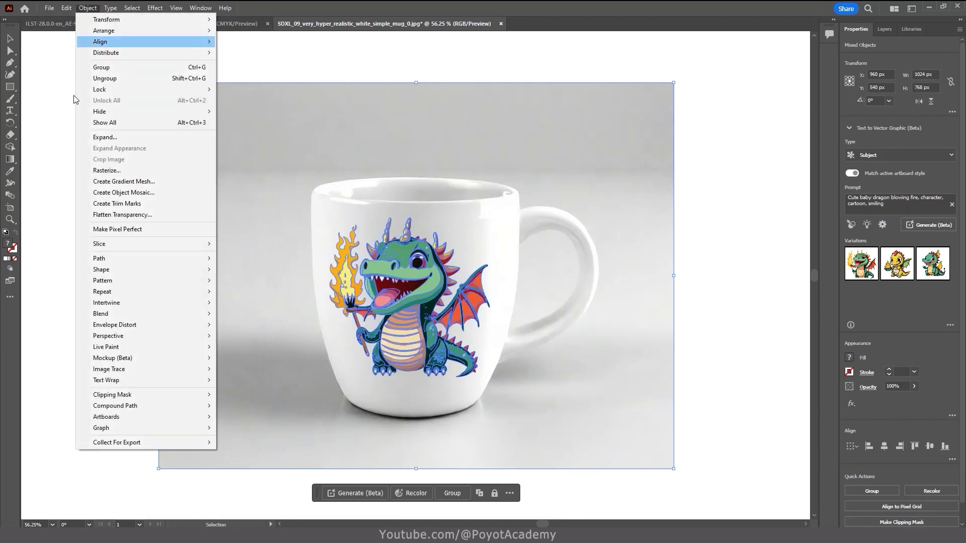
Wrap the dragon onto the mug and fine-tune its placement slightly left.
mouse_move(108, 369)
left_click(236, 357)
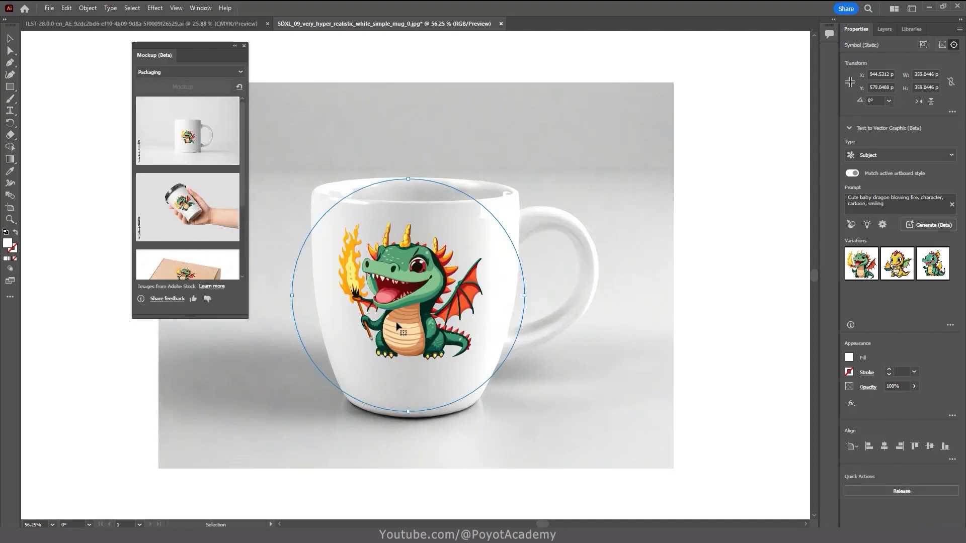
left_click_drag(397, 326, 383, 332)
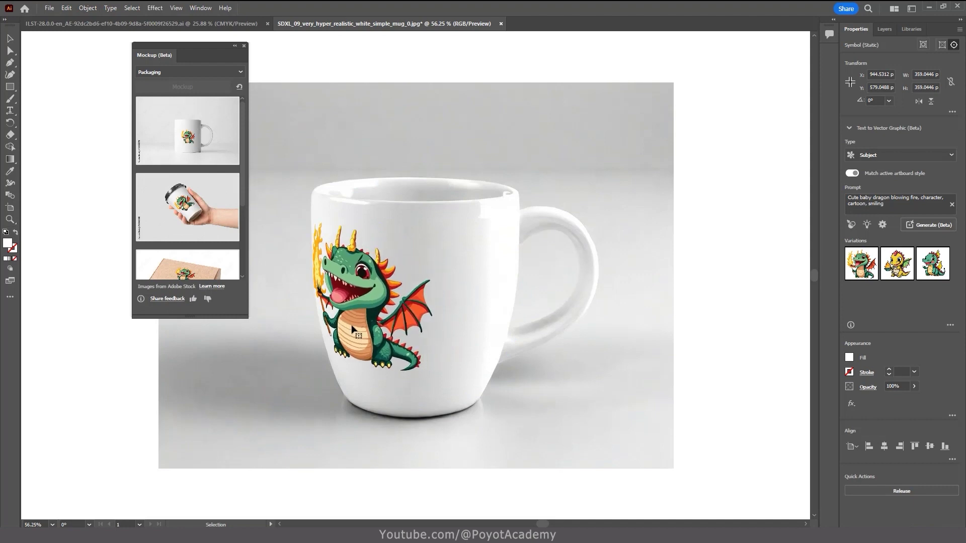
left_click_drag(383, 326, 486, 333)
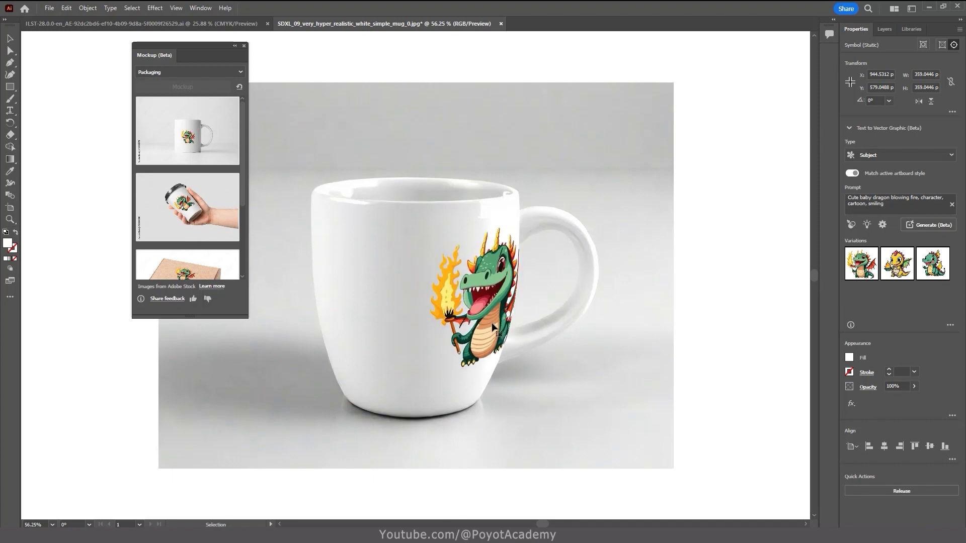
left_click_drag(486, 332, 341, 324)
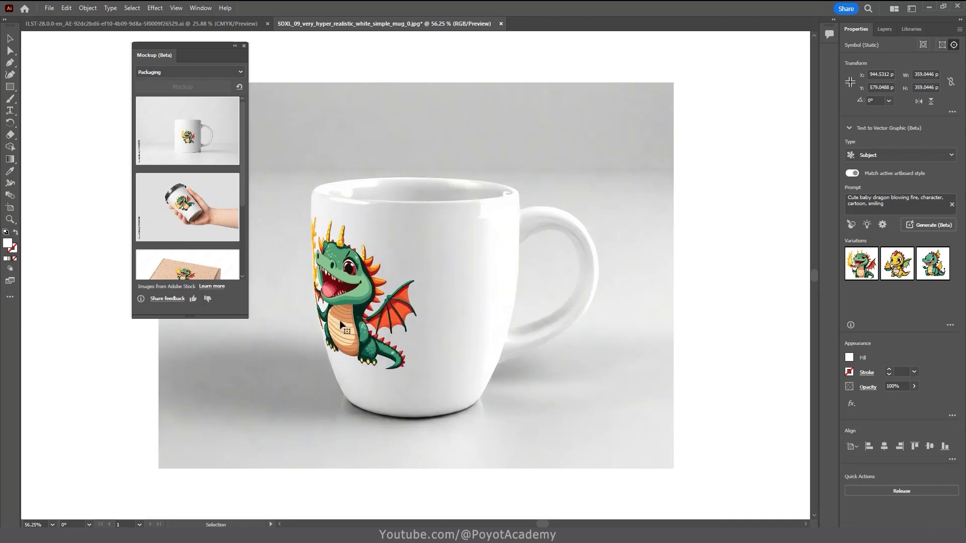
left_click_drag(341, 324, 404, 325)
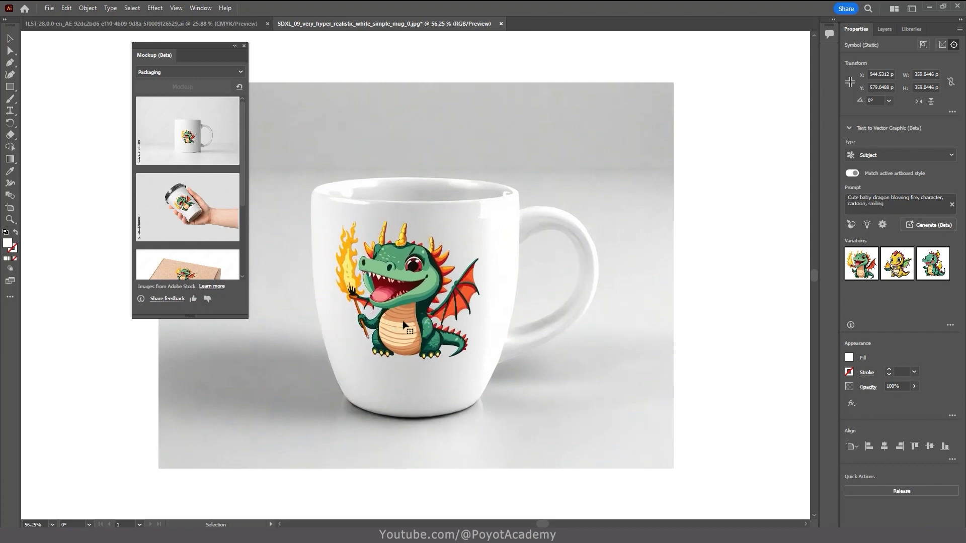
left_click_drag(404, 324, 408, 328)
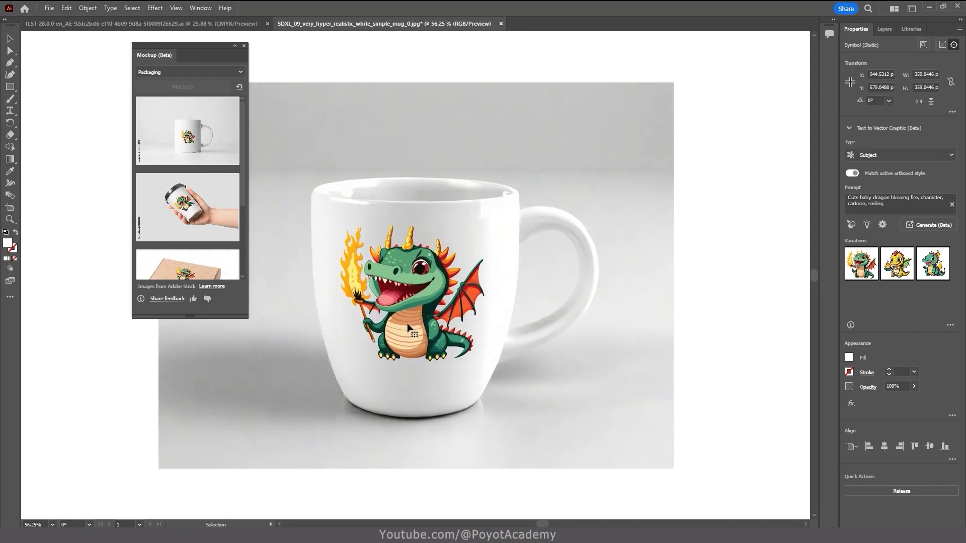
left_click_drag(408, 328, 349, 330)
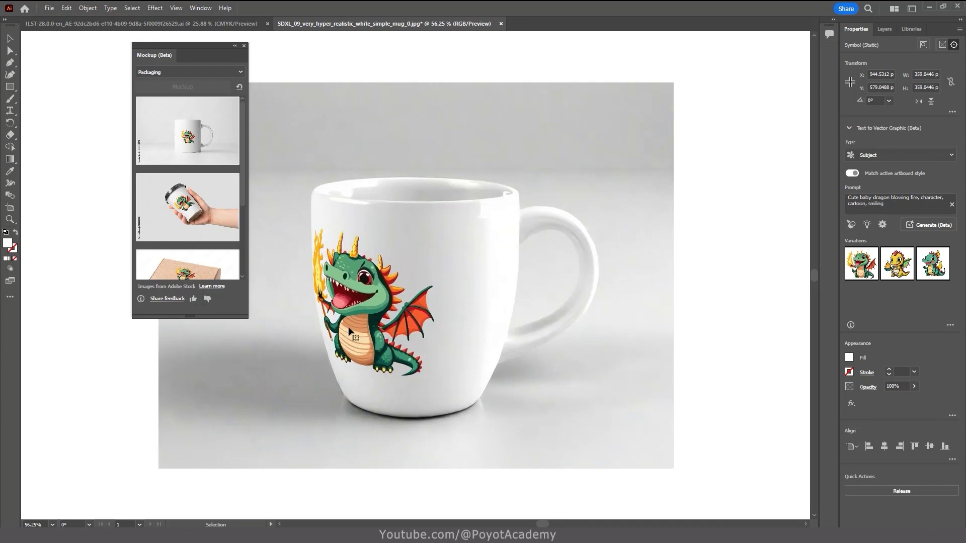
left_click_drag(349, 331, 351, 328)
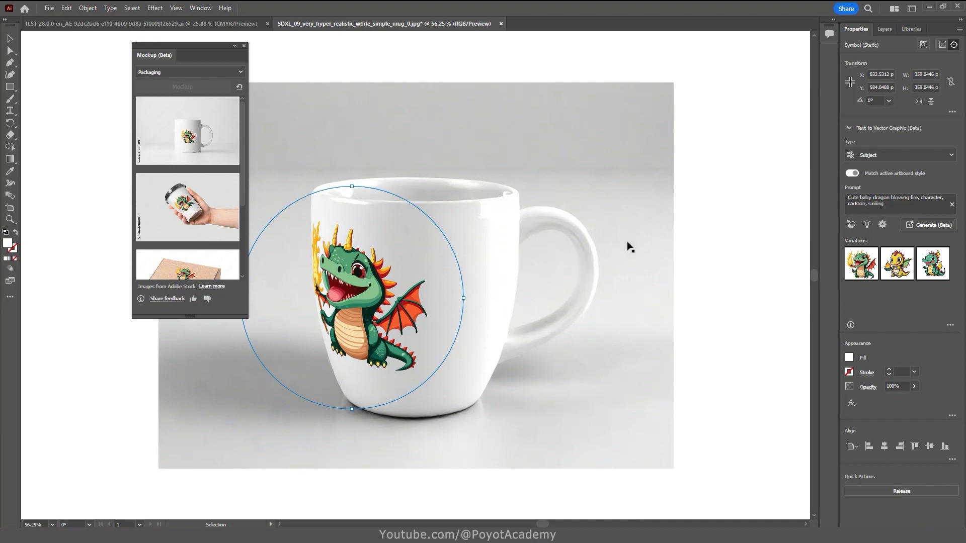
mouse_move(187, 131)
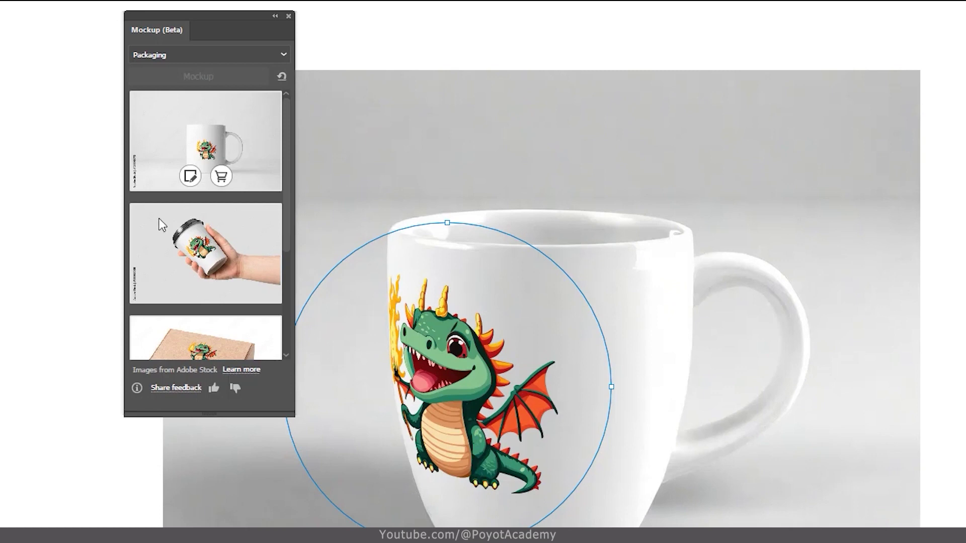
Browse the Packaging mockup thumbnails in the Mockup panel and open the category list.
left_click_drag(283, 227, 286, 335)
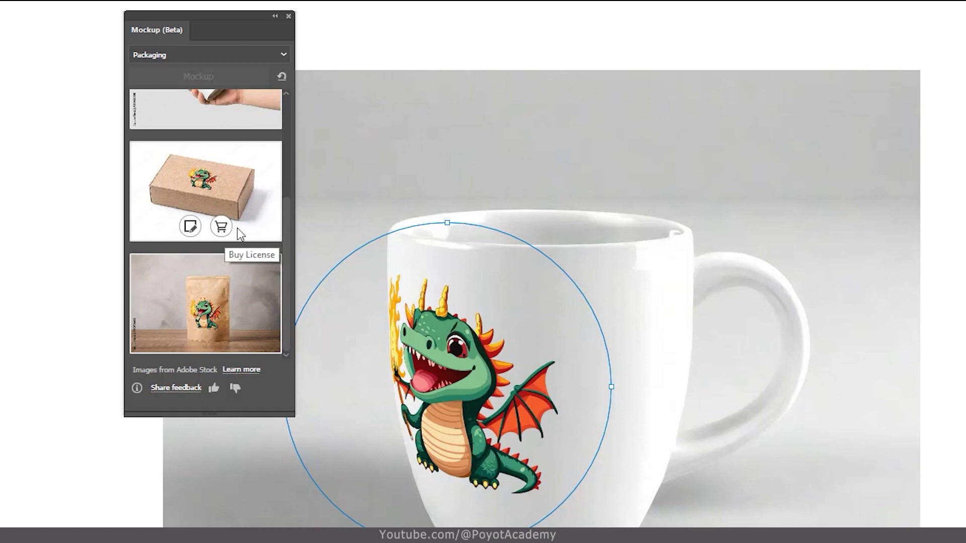
left_click_drag(288, 258, 284, 142)
left_click(198, 59)
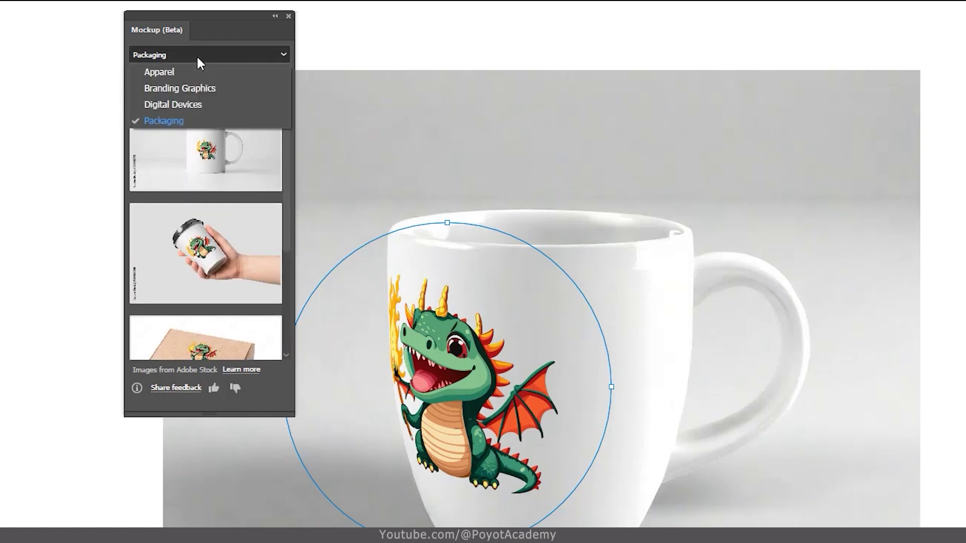
Preview the dragon on Digital Devices, Branding Graphics and Apparel mockups.
left_click(187, 105)
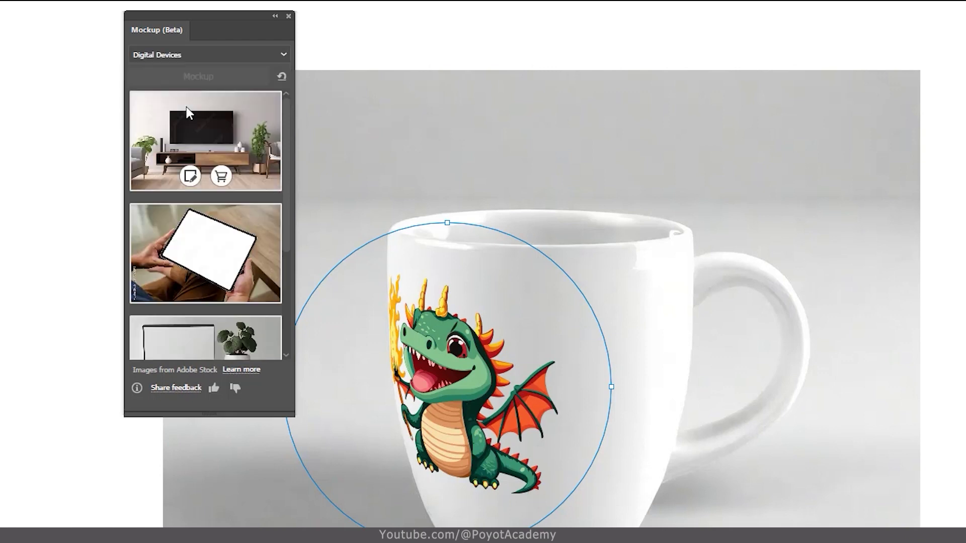
left_click(222, 57)
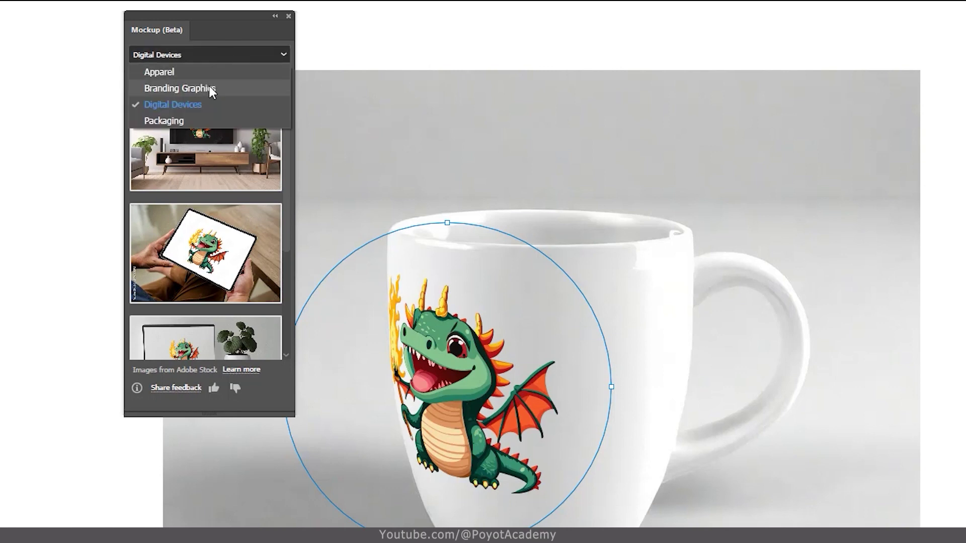
left_click(209, 86)
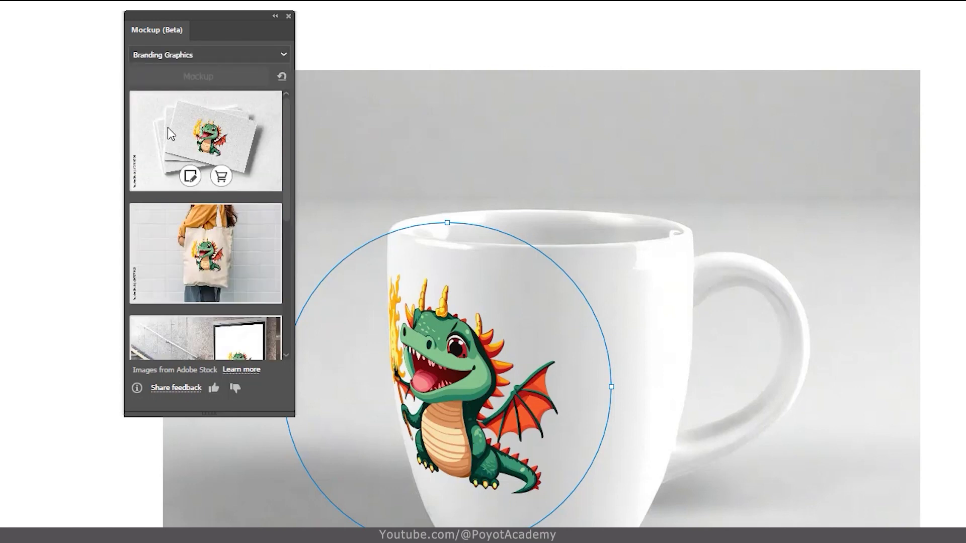
left_click(215, 54)
left_click(194, 68)
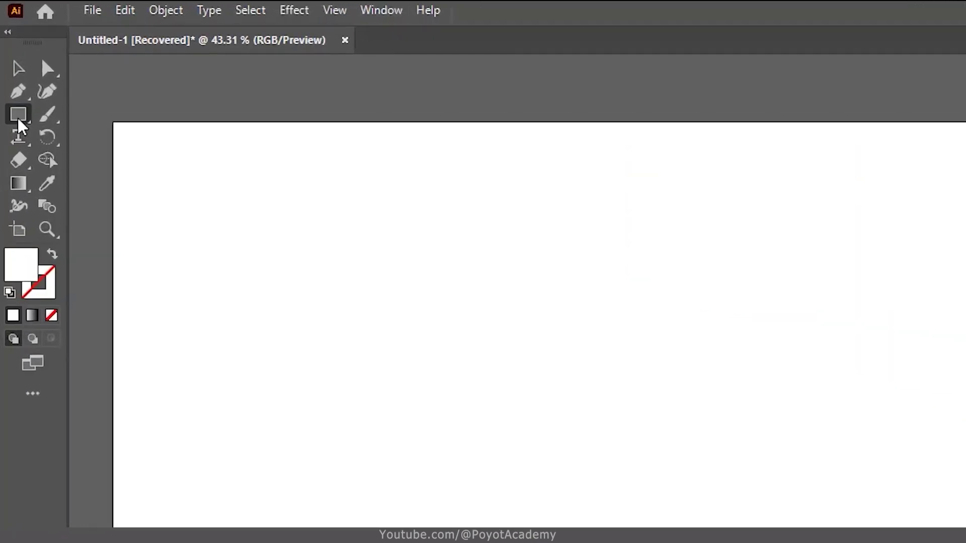
Draw a rectangle on the left of the artboard to hold the graphic.
left_click(10, 63)
left_click_drag(238, 329, 327, 362)
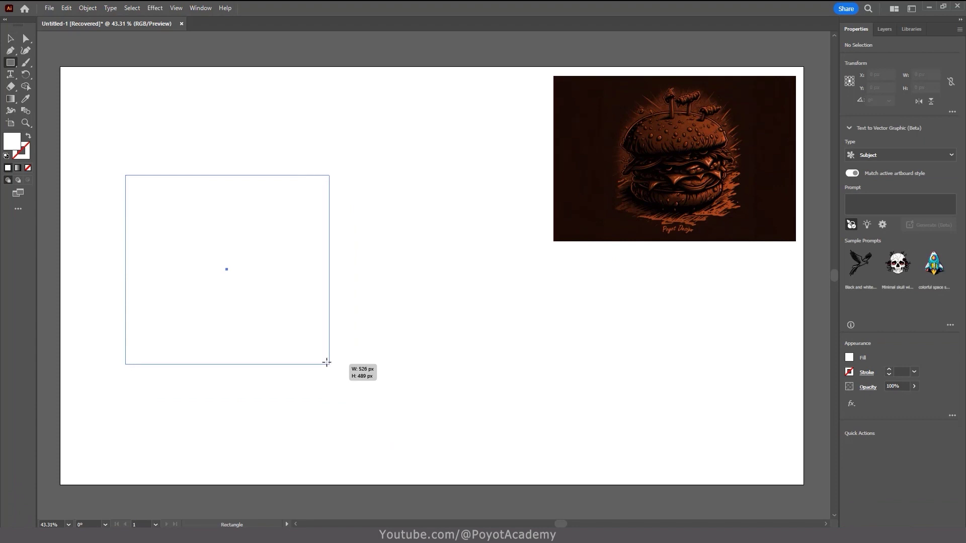
left_click_drag(326, 362, 324, 357)
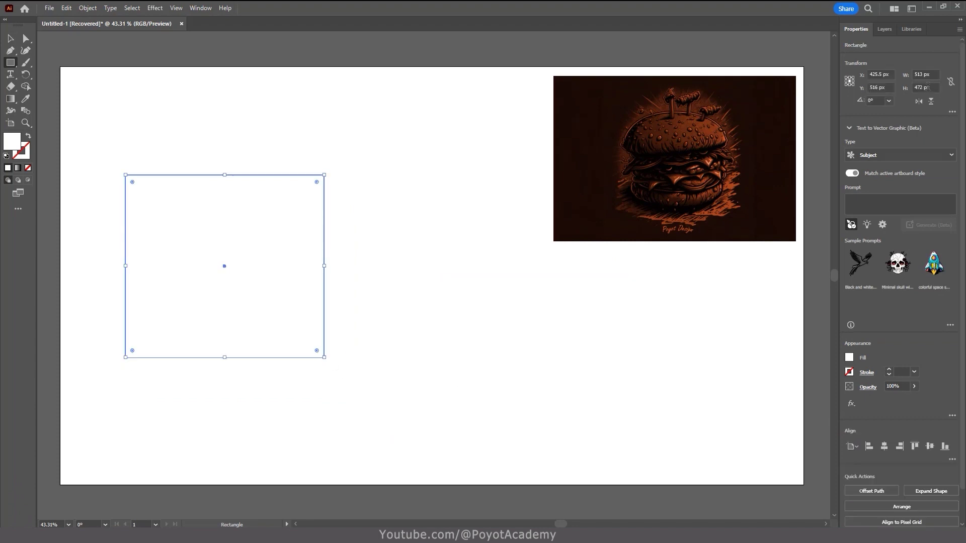
Generate vector graphics from the prompt 'a cute baby dragon'.
left_click(864, 206)
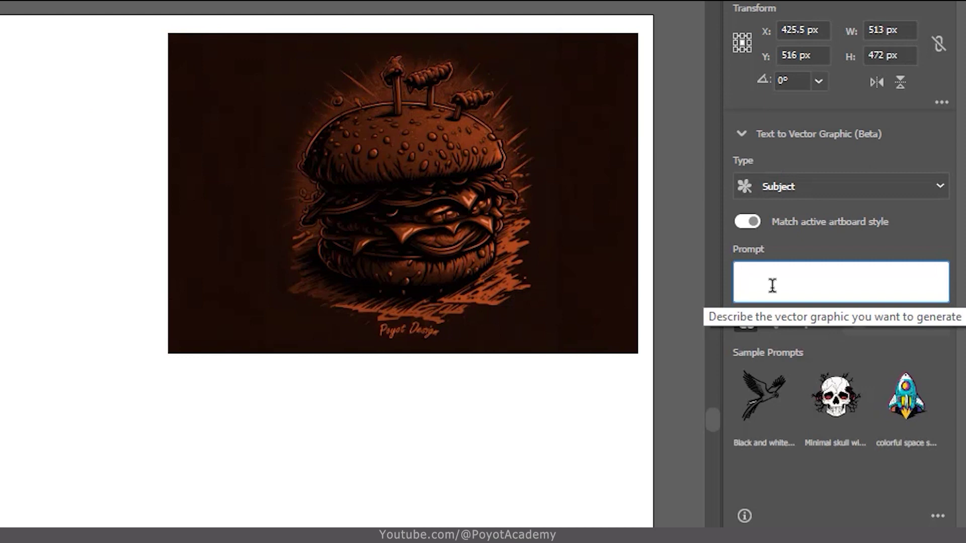
type("a")
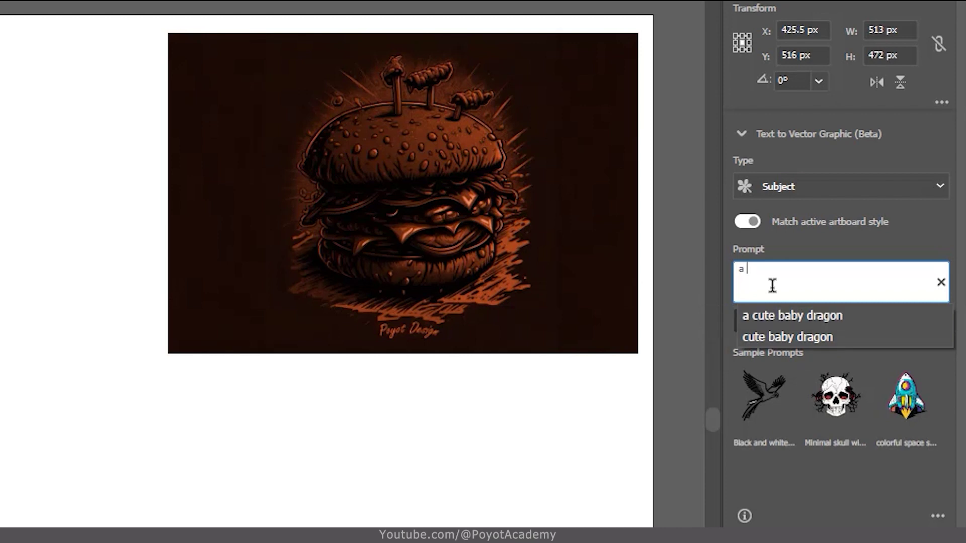
type("cute ")
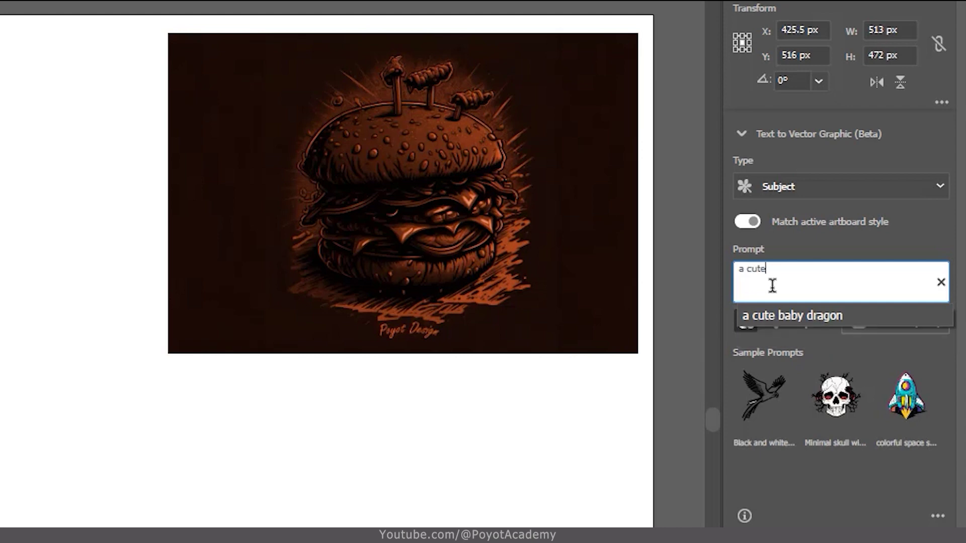
type("baby dragon")
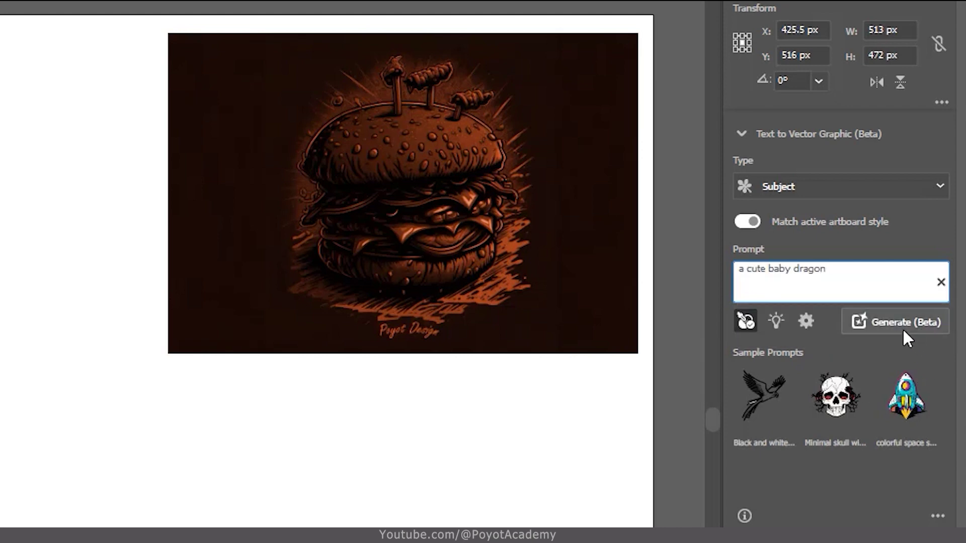
left_click(894, 324)
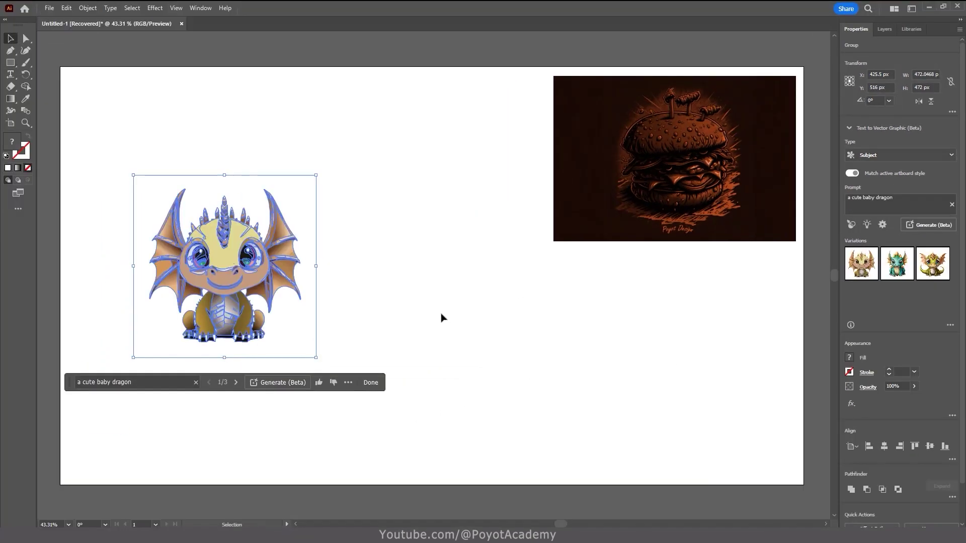
mouse_move(861, 264)
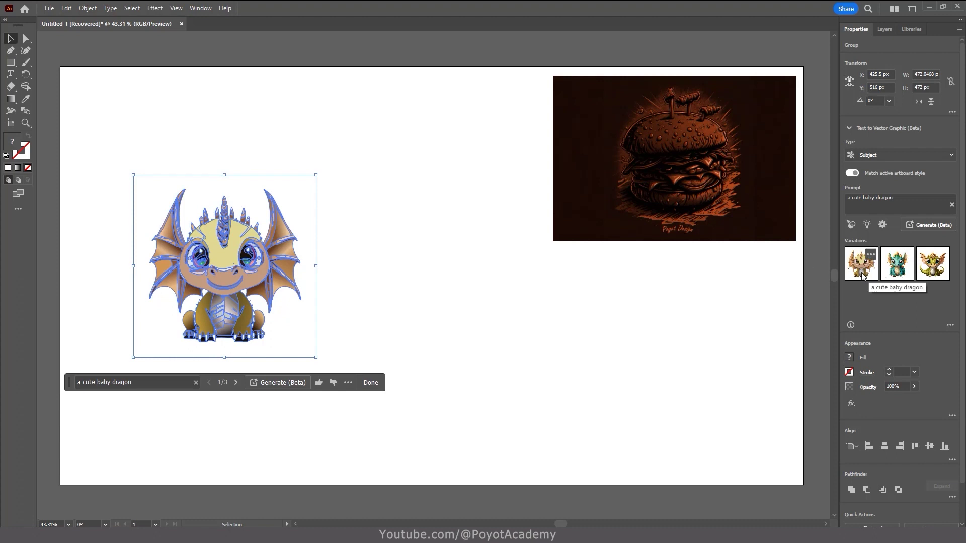
Try the second dragon variation, then settle on the green third variation.
left_click(900, 273)
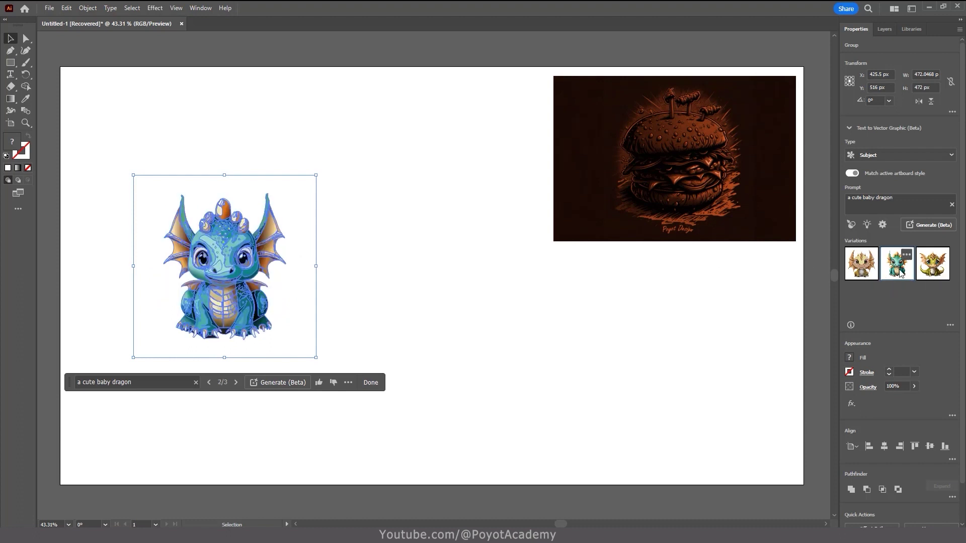
left_click(372, 264)
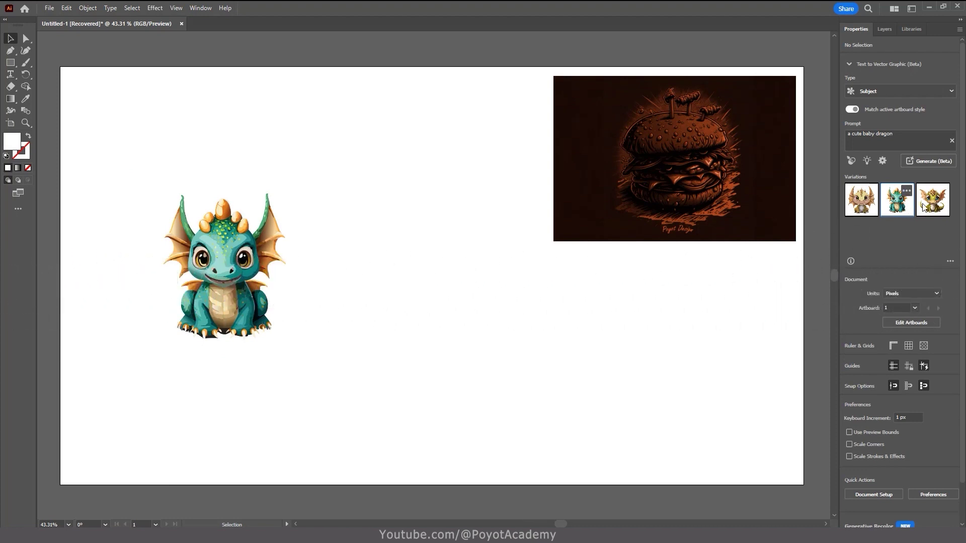
left_click(223, 280)
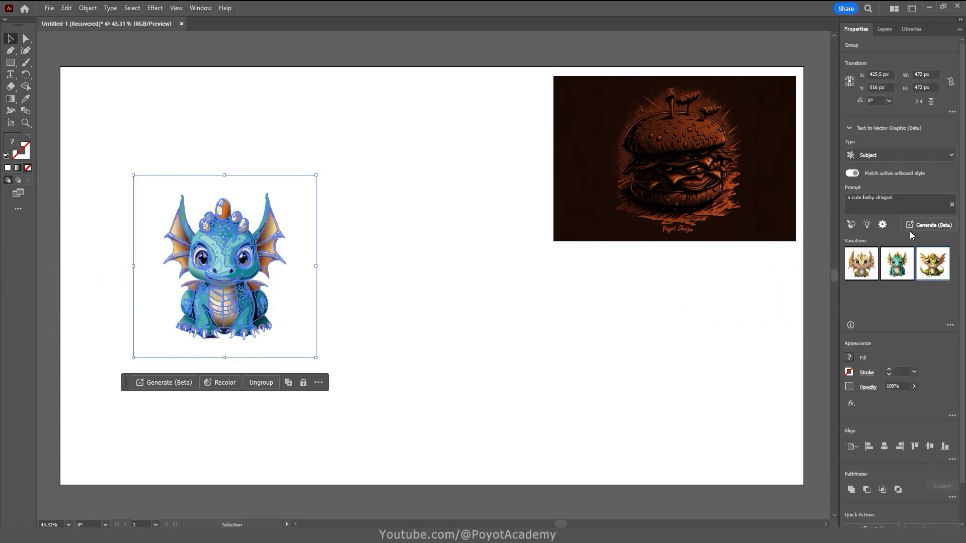
left_click(937, 256)
left_click(421, 327)
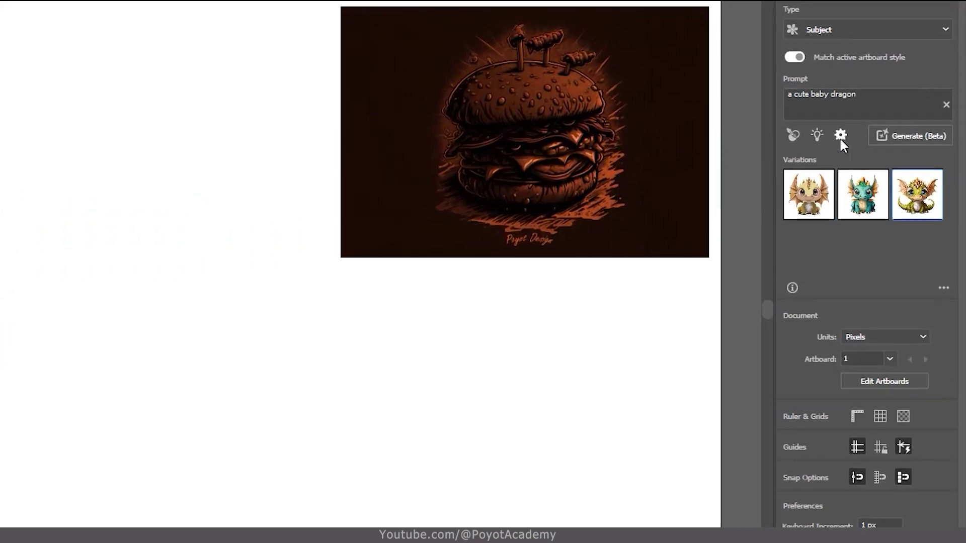
left_click(882, 161)
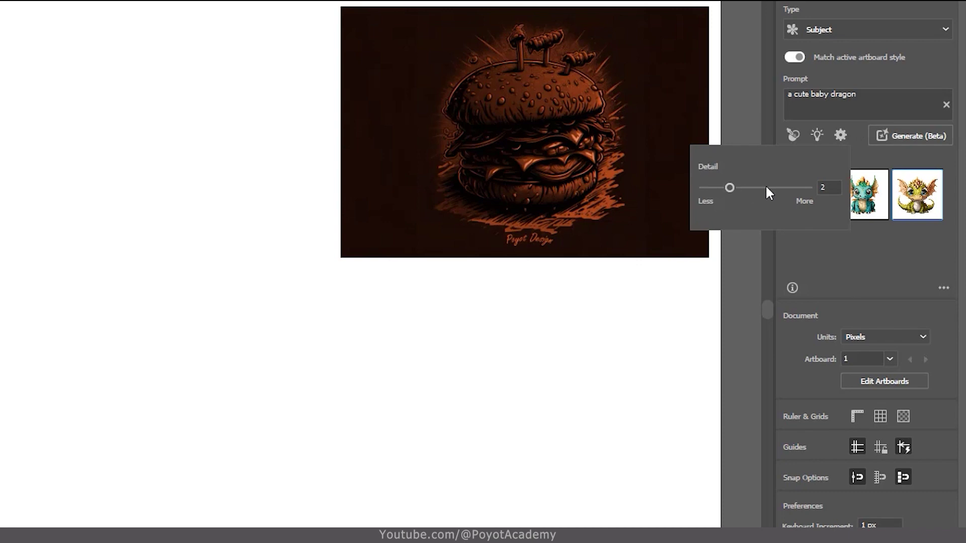
left_click(872, 248)
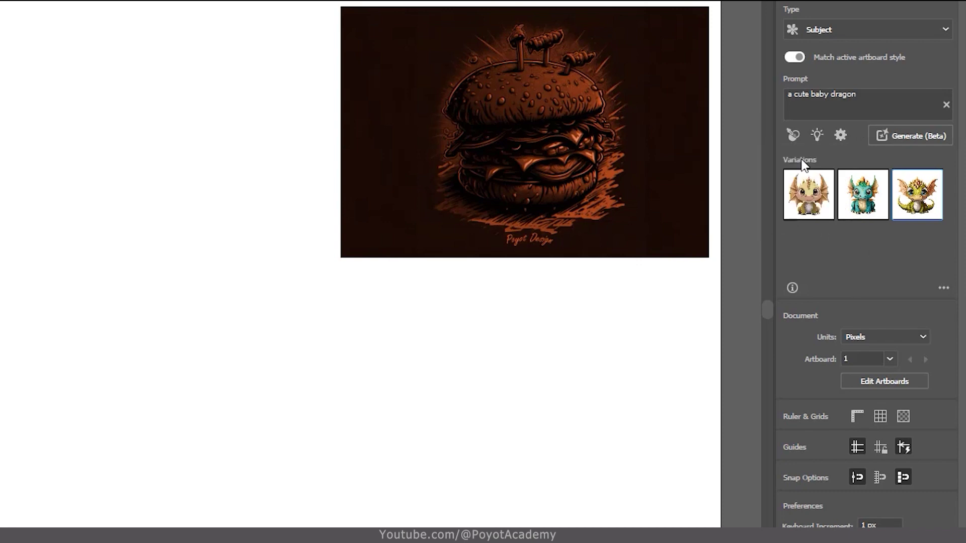
left_click(818, 135)
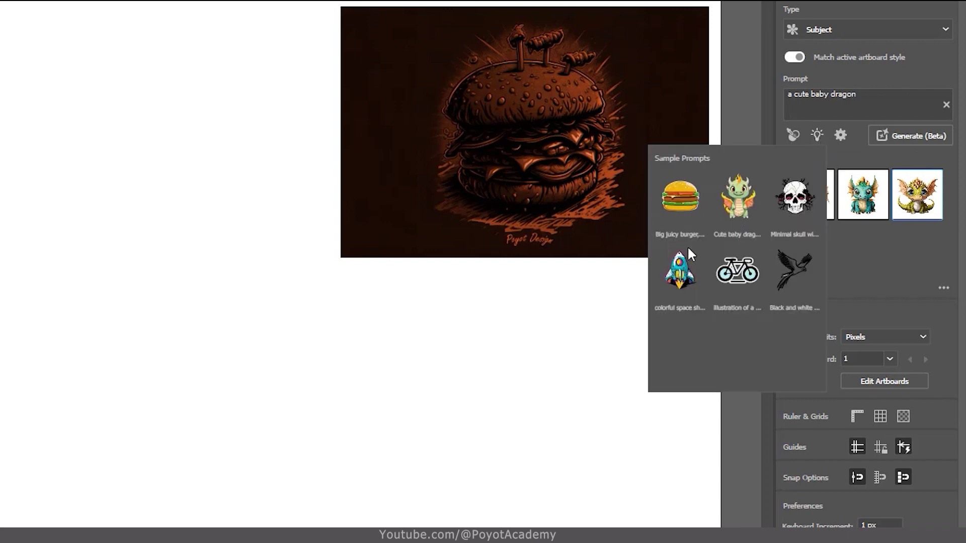
mouse_move(679, 270)
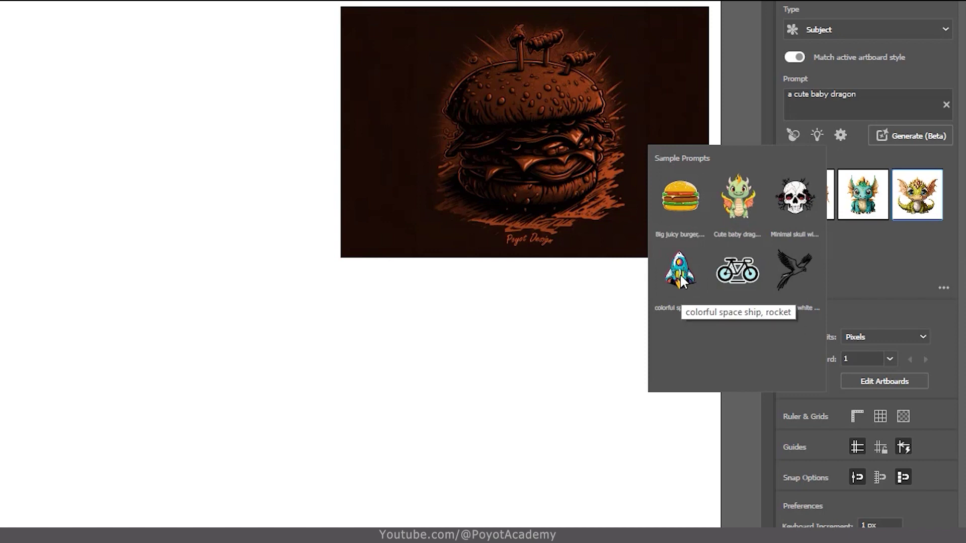
left_click(893, 257)
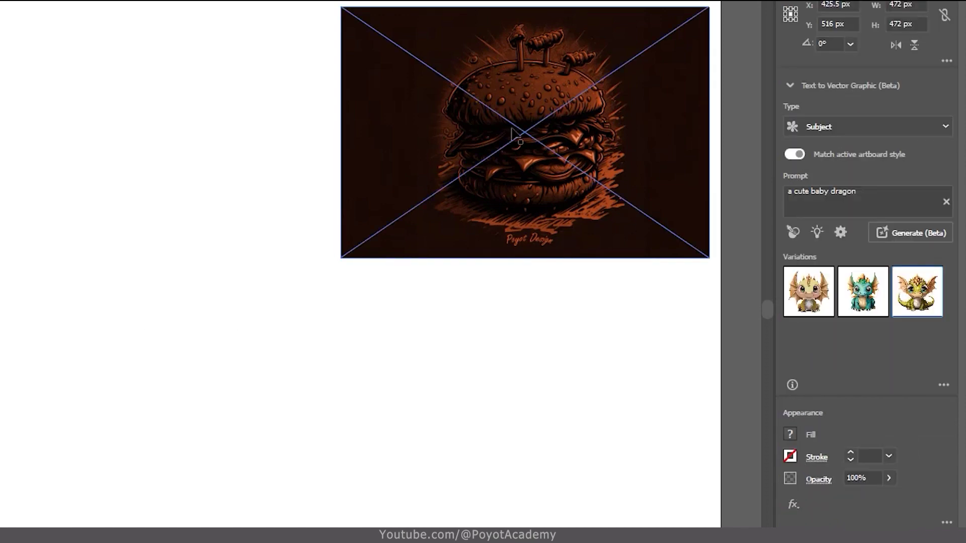
left_click(791, 231)
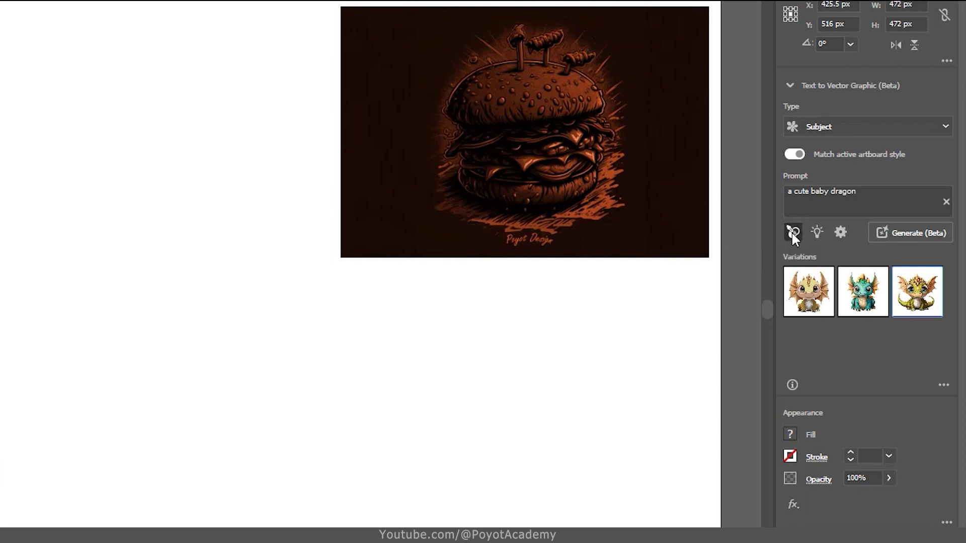
Regenerate the dragon styled after the burger image and place a burger-styled variation.
left_click(551, 124)
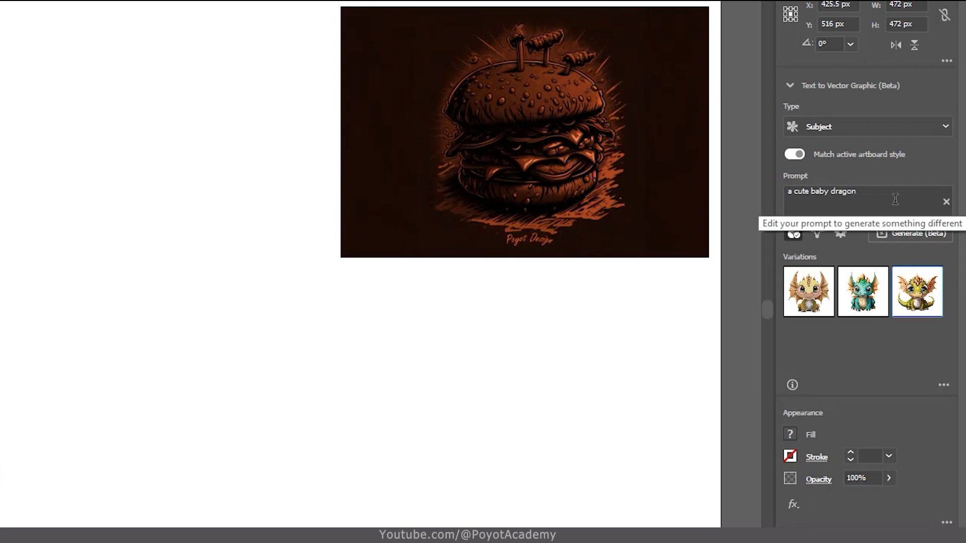
left_click(913, 233)
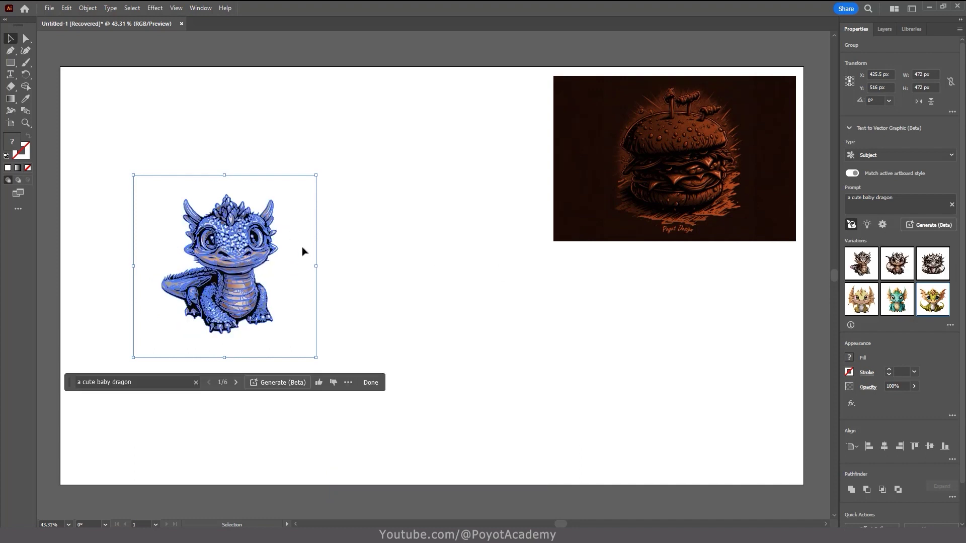
left_click(407, 283)
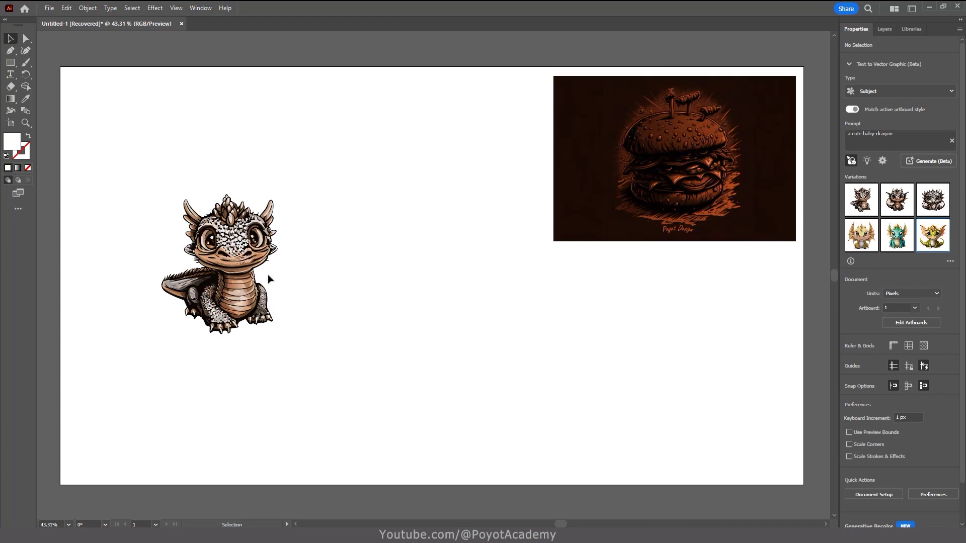
left_click(236, 283)
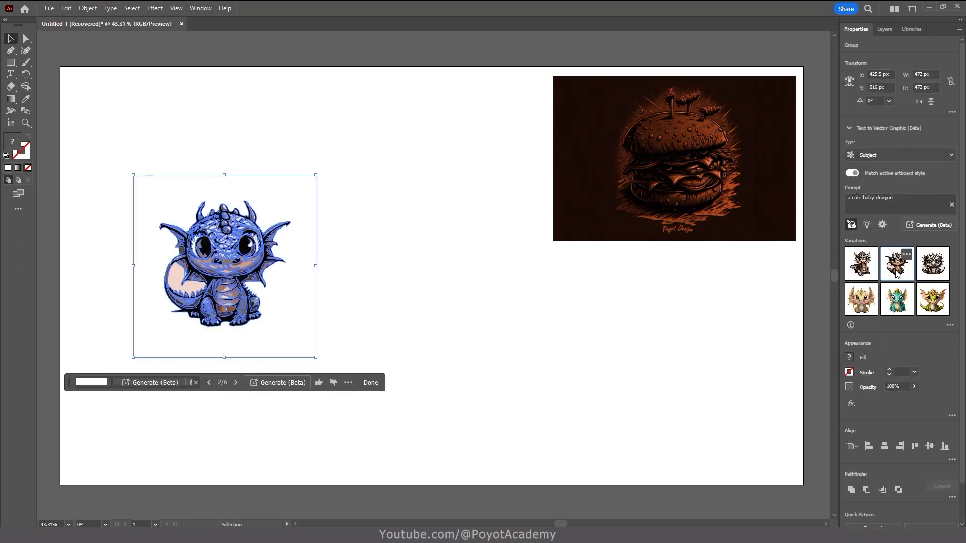
left_click(403, 293)
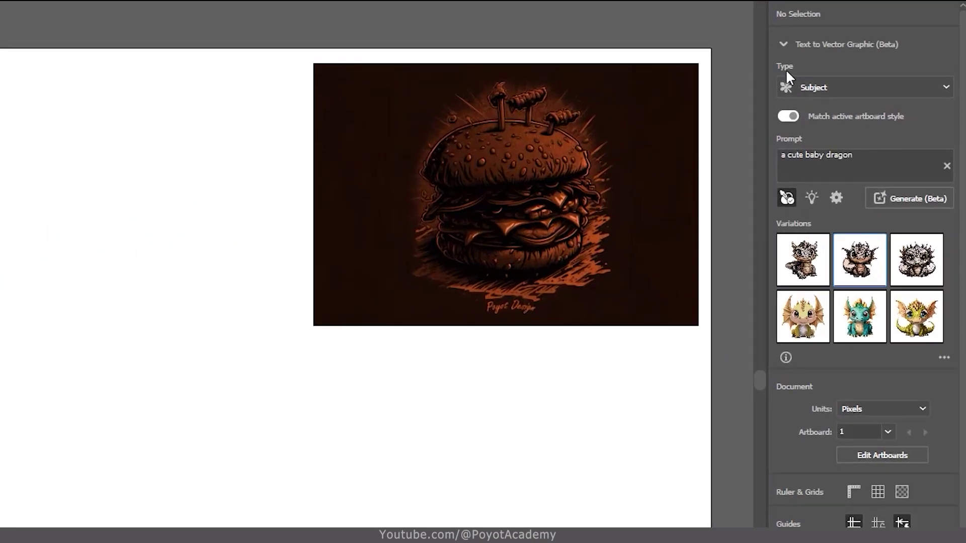
left_click(829, 86)
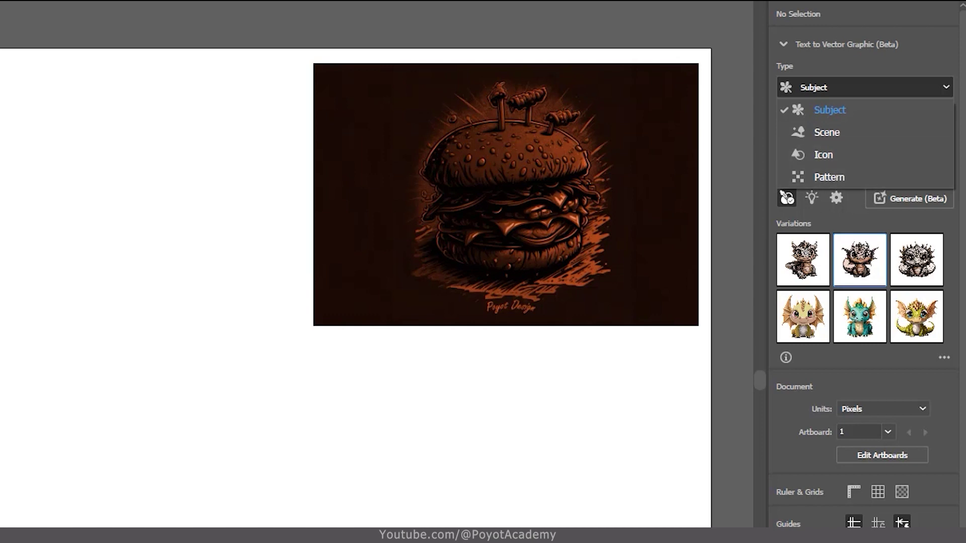
Set the Text to Vector Graphic type to Icon.
left_click(835, 155)
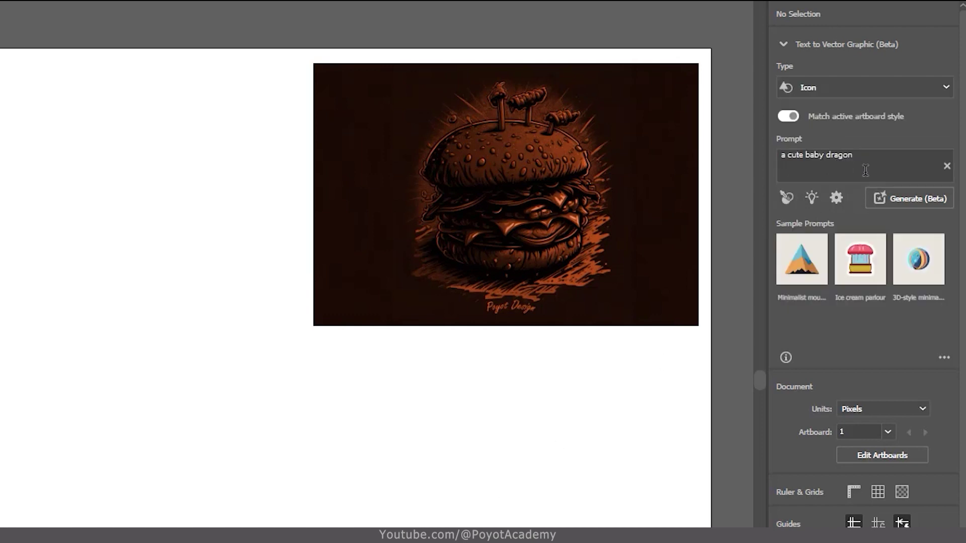